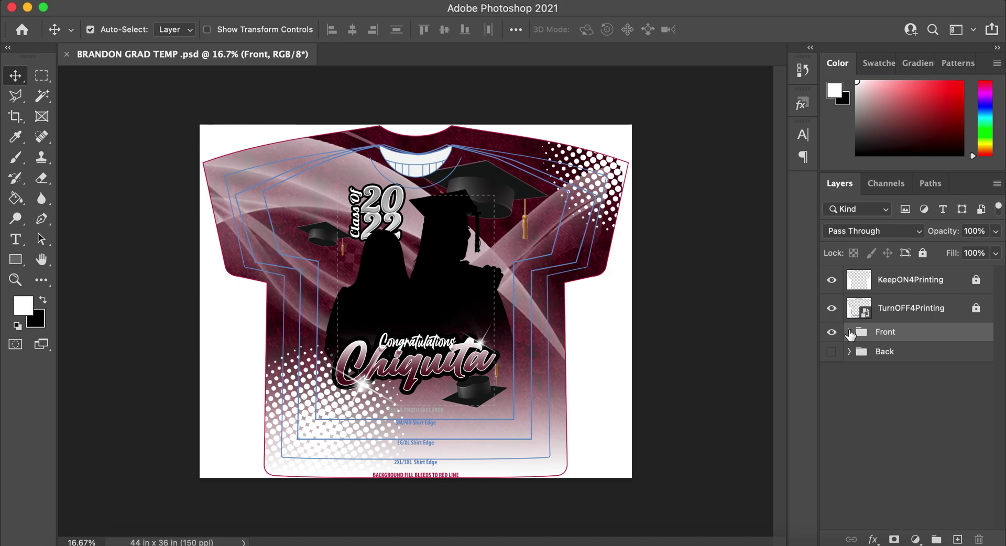
Expand the Front group's layers in the BRANDON GRAD TEMP .psd template
click(849, 332)
Select the graduate silhouettes, then disable and re-enable the CHANGE IMAGES HERE group's layer mask
click(439, 230)
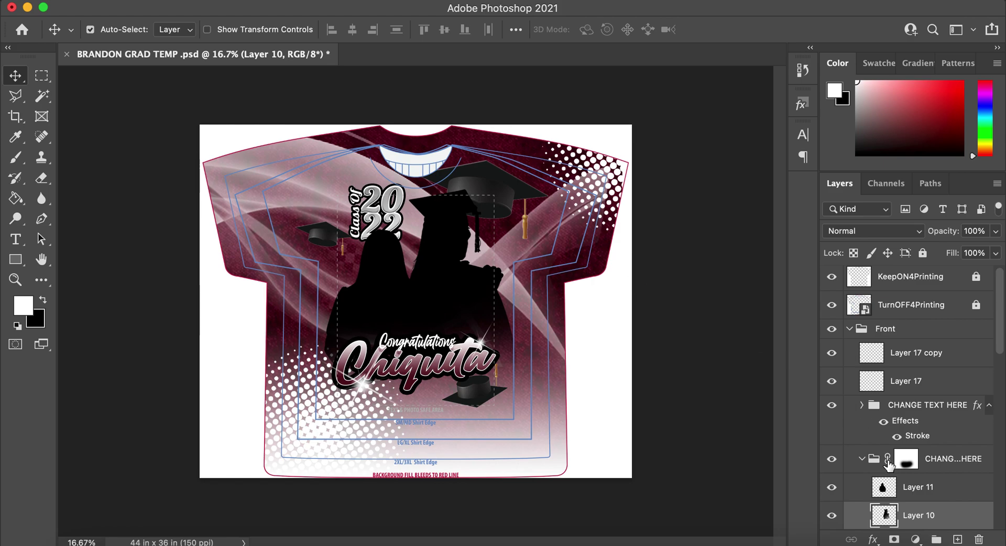
scroll(887, 463, down, 3)
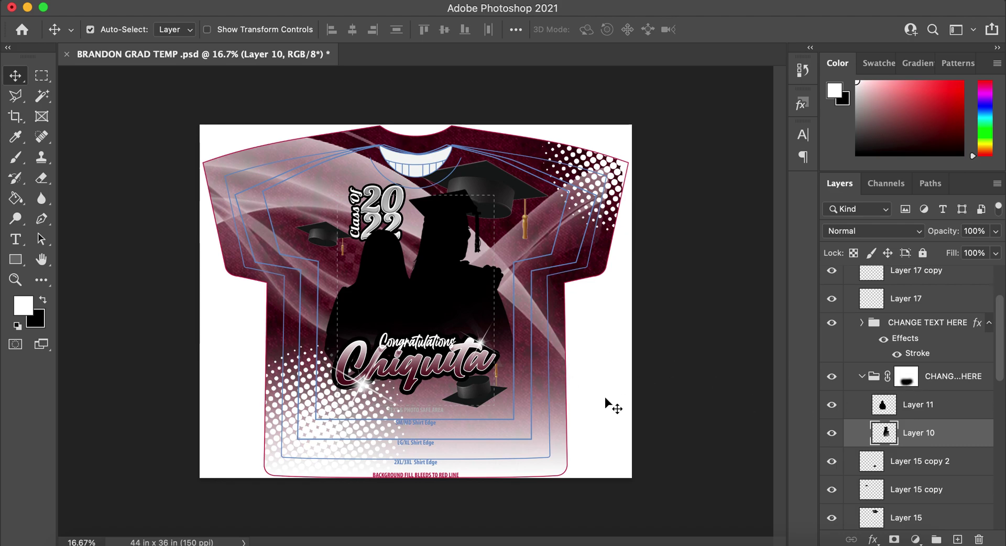
right_click(906, 379)
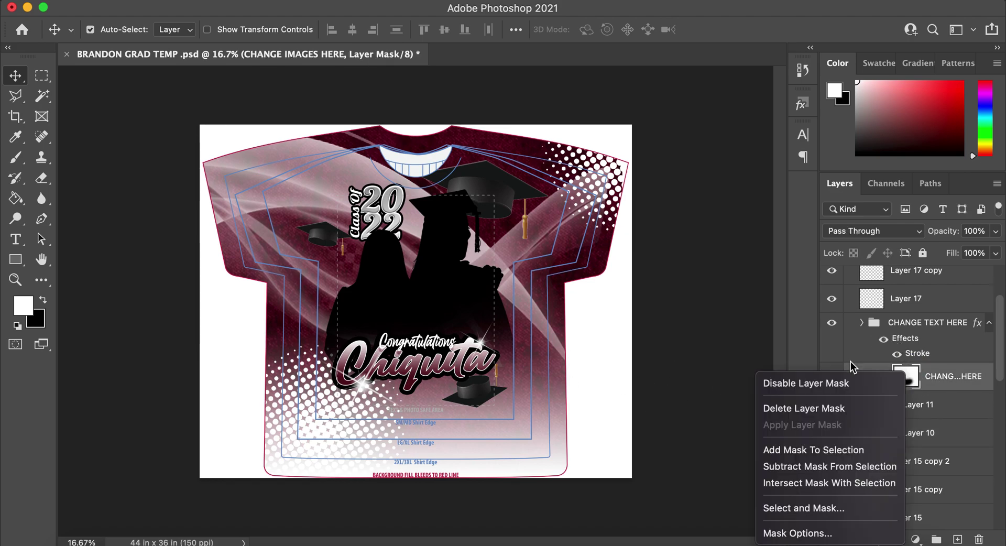
click(803, 387)
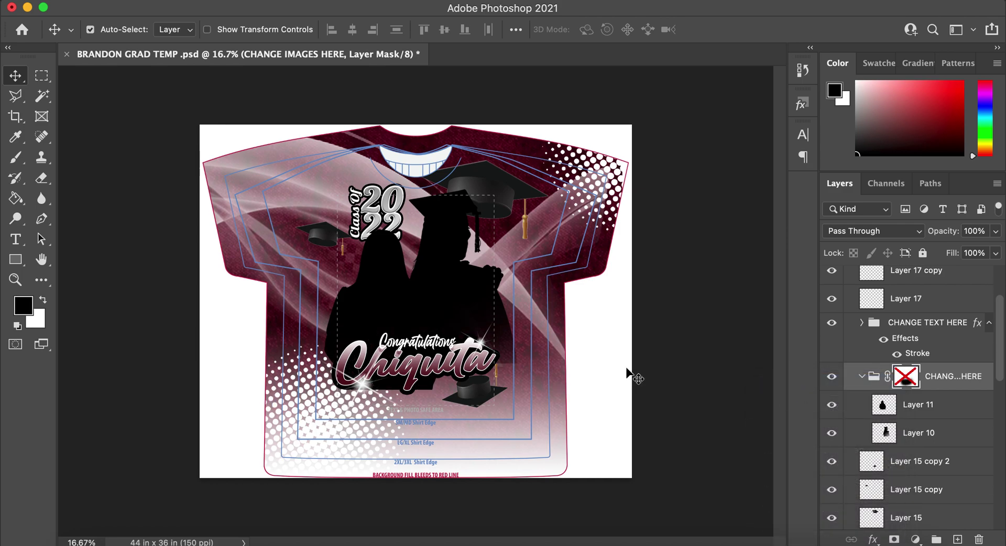
right_click(908, 373)
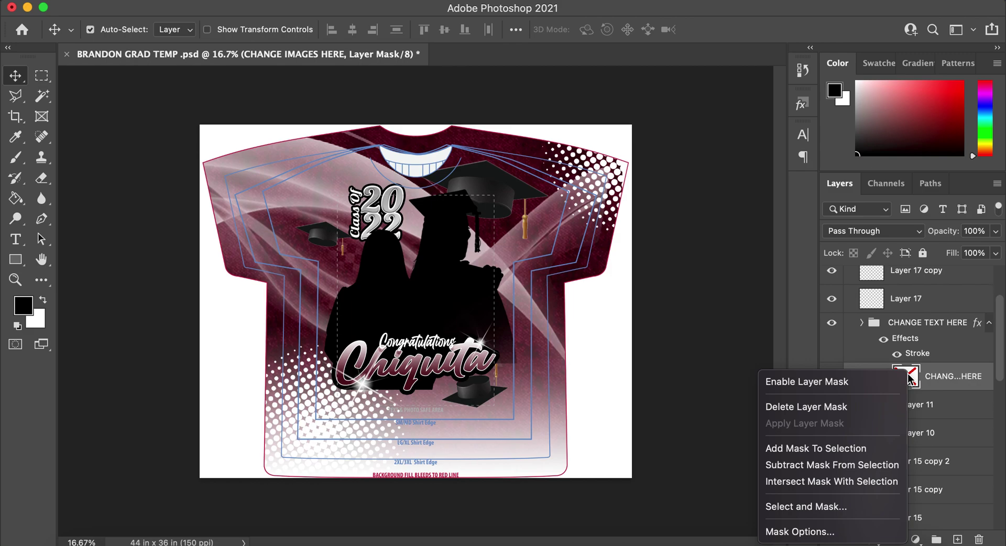
click(844, 382)
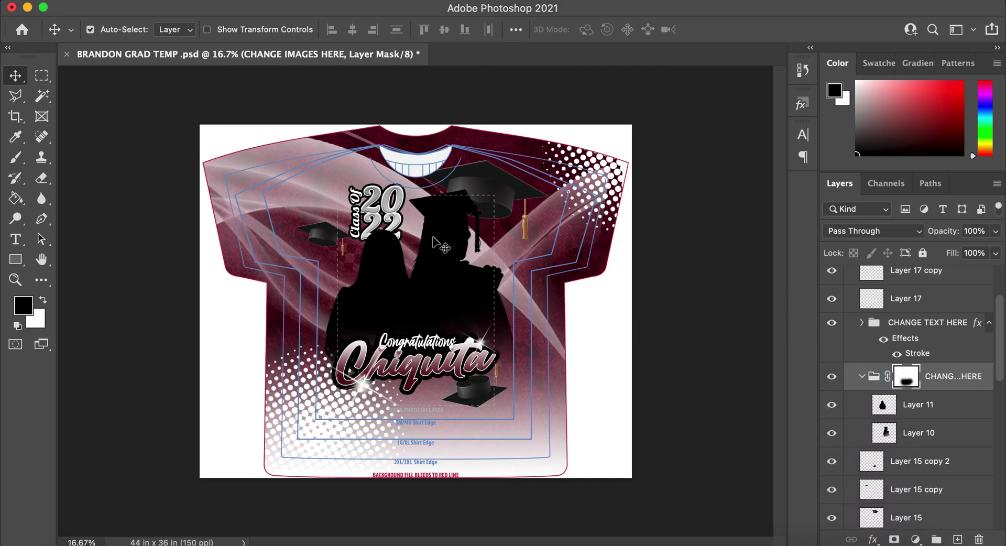
Retype the name Chiquita as Samuel and open its Gradient Overlay layer style
click(861, 376)
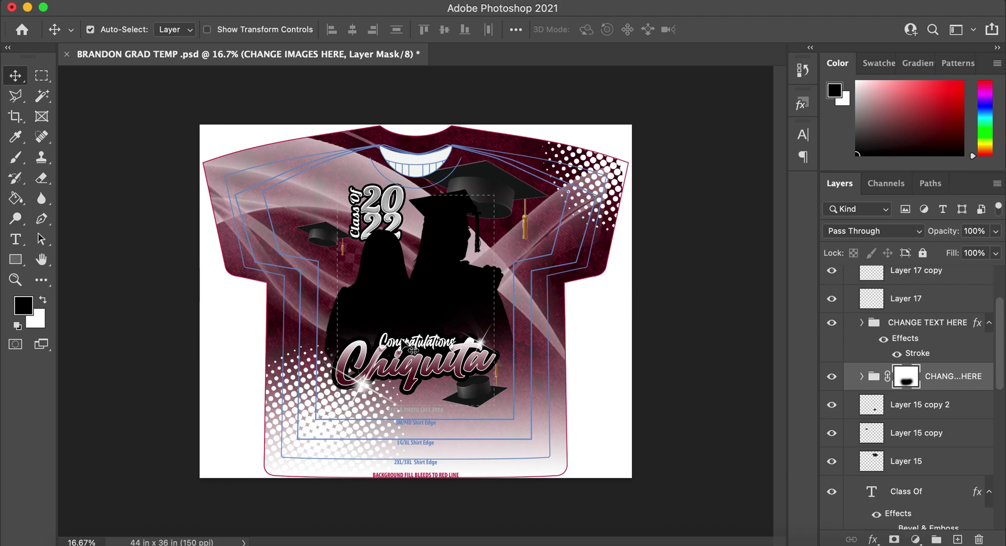
click(419, 382)
double_click(423, 376)
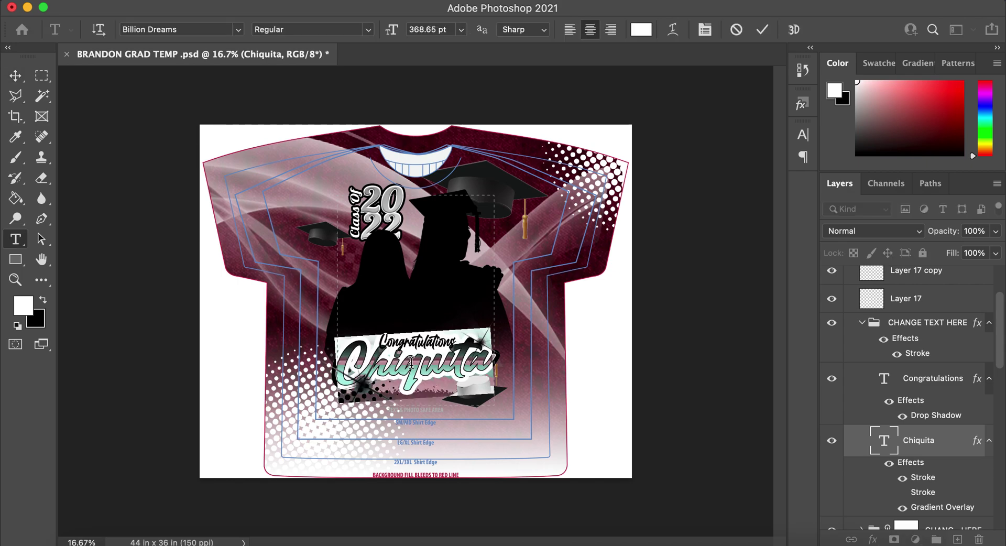
text(Samu)
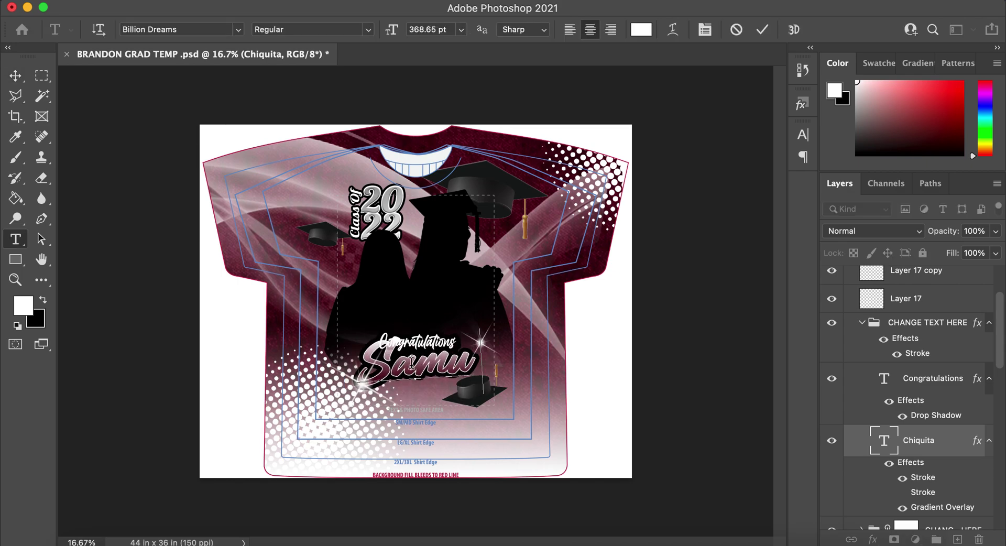
text(el)
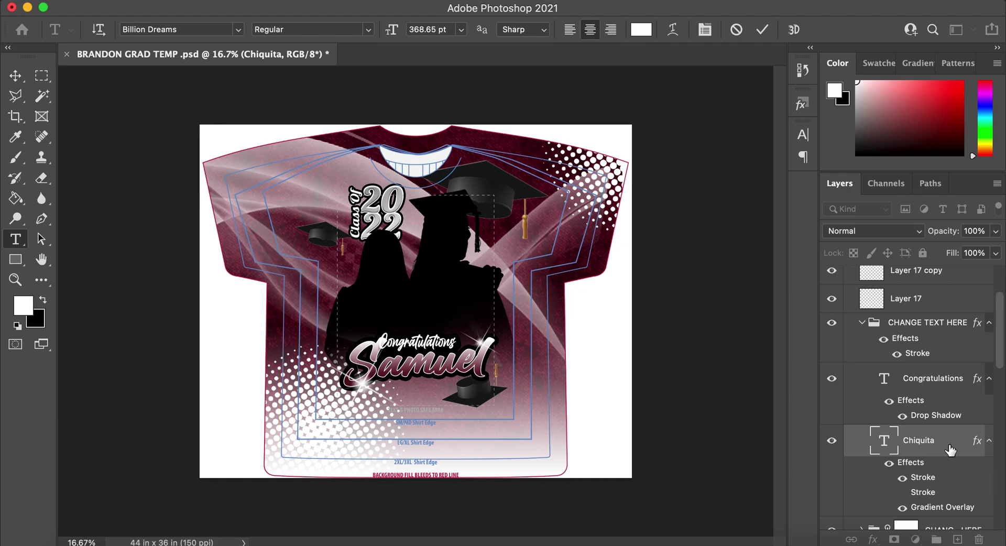
key(Escape)
key(v)
scroll(942, 455, down, 2)
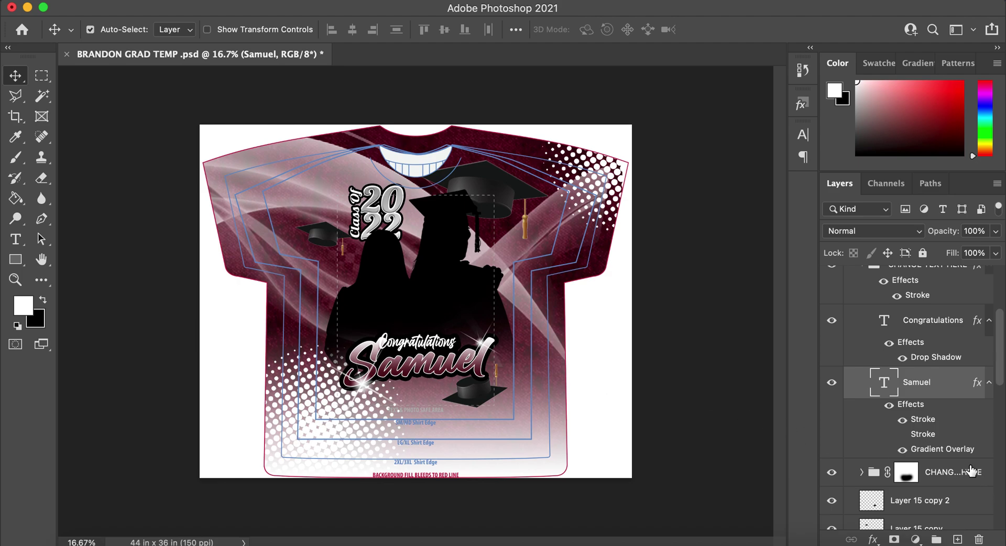
double_click(952, 449)
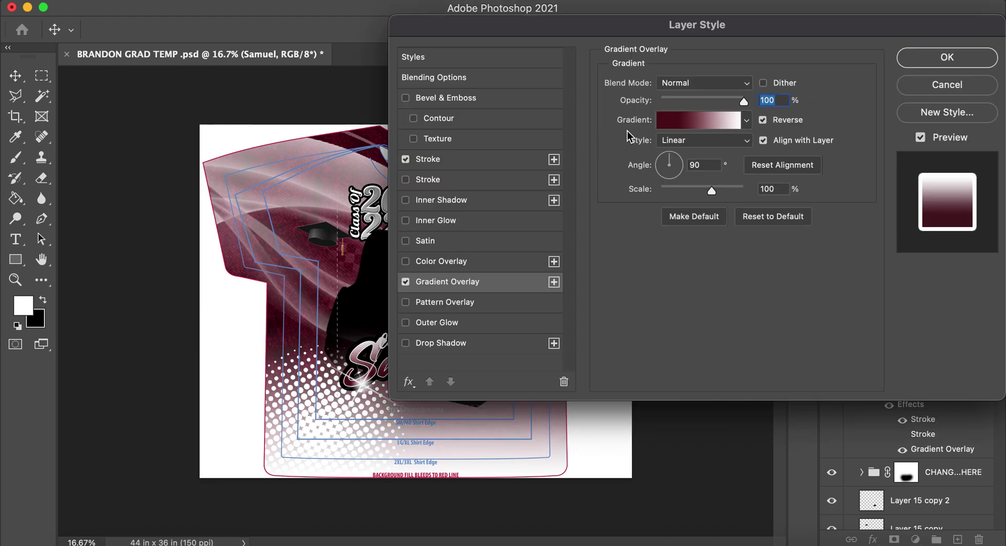
Set Samuel's gradient dark stop to green #0c4e02 and nudge Congratulations slightly right
click(674, 119)
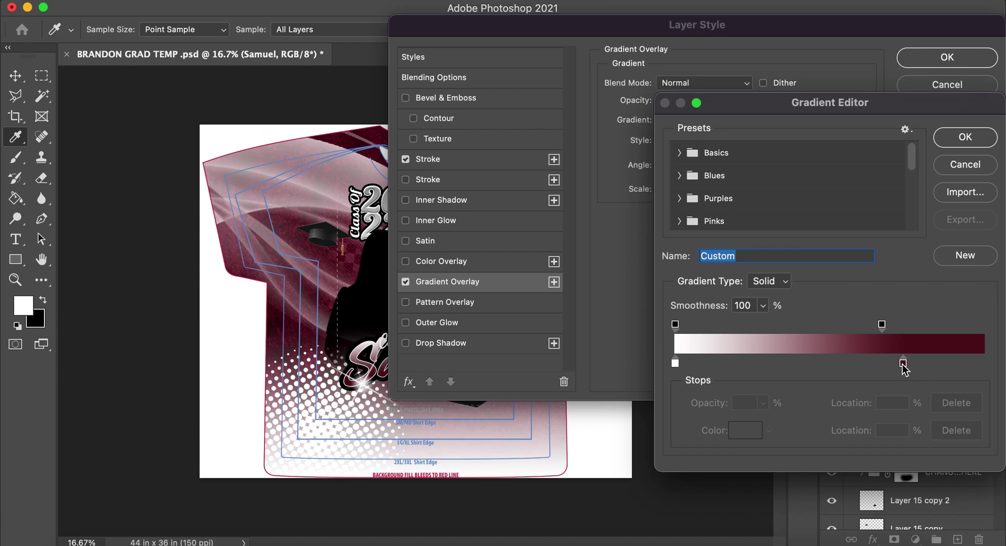
click(902, 363)
click(742, 429)
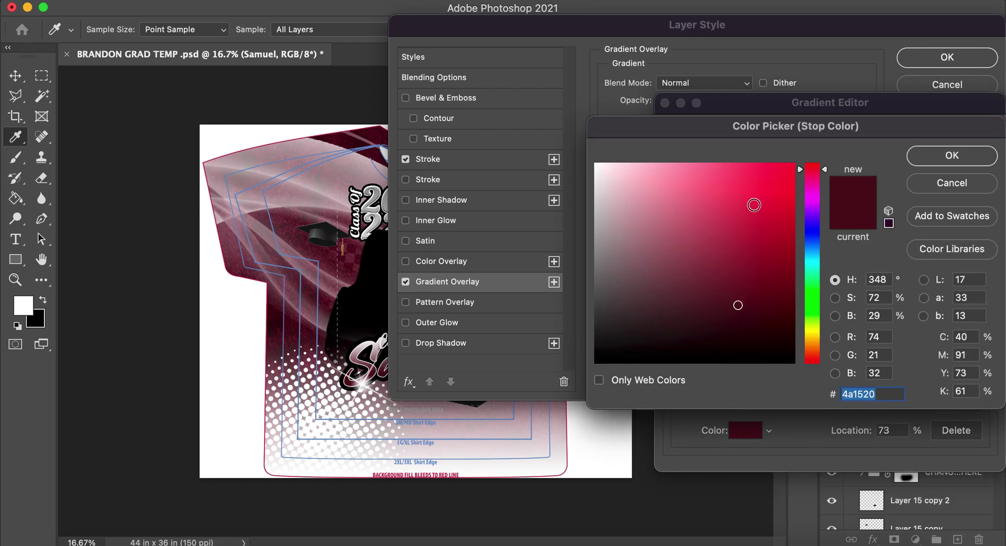
click(815, 301)
mouse_move(771, 253)
mouse_down()
mouse_move(790, 254)
mouse_move(791, 327)
mouse_move(790, 302)
mouse_up()
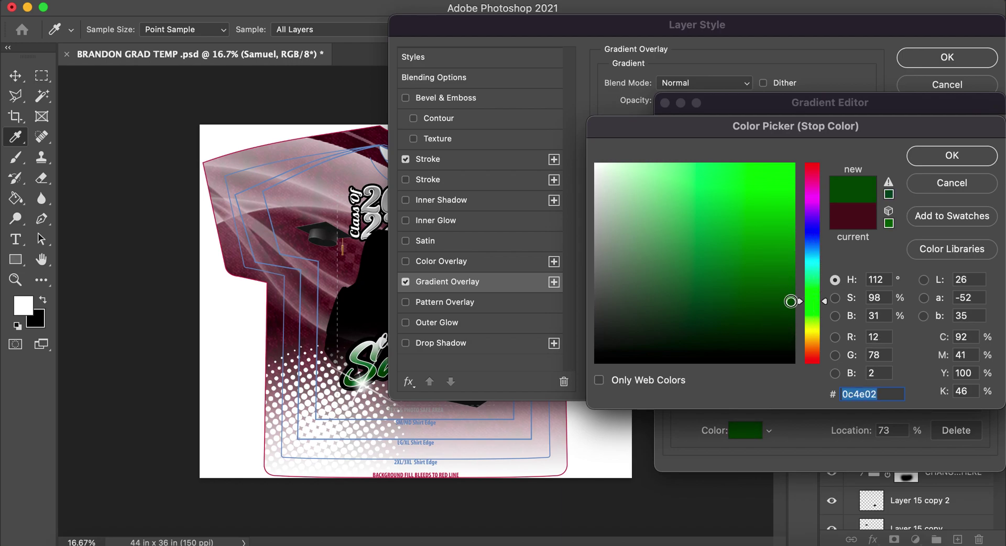
key(Return)
click(959, 135)
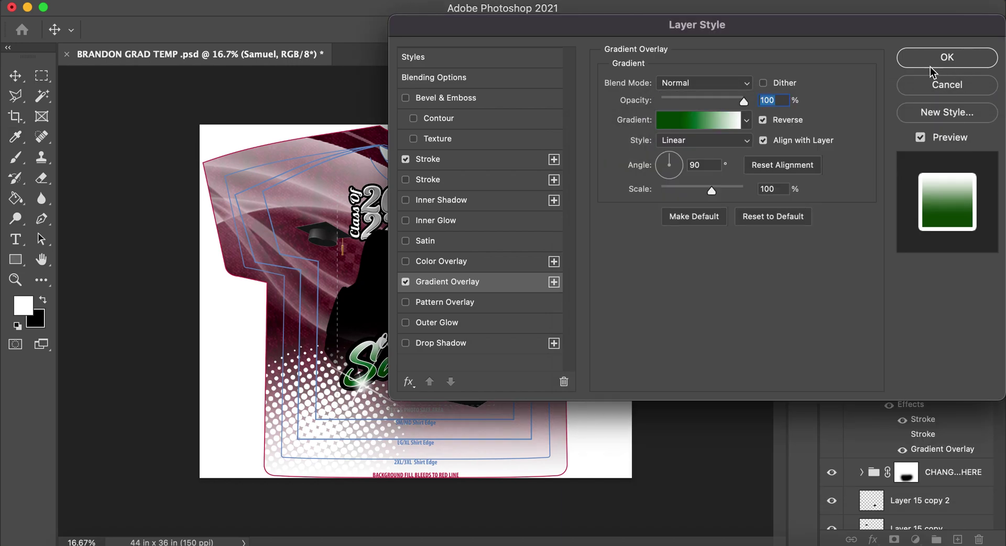
click(932, 61)
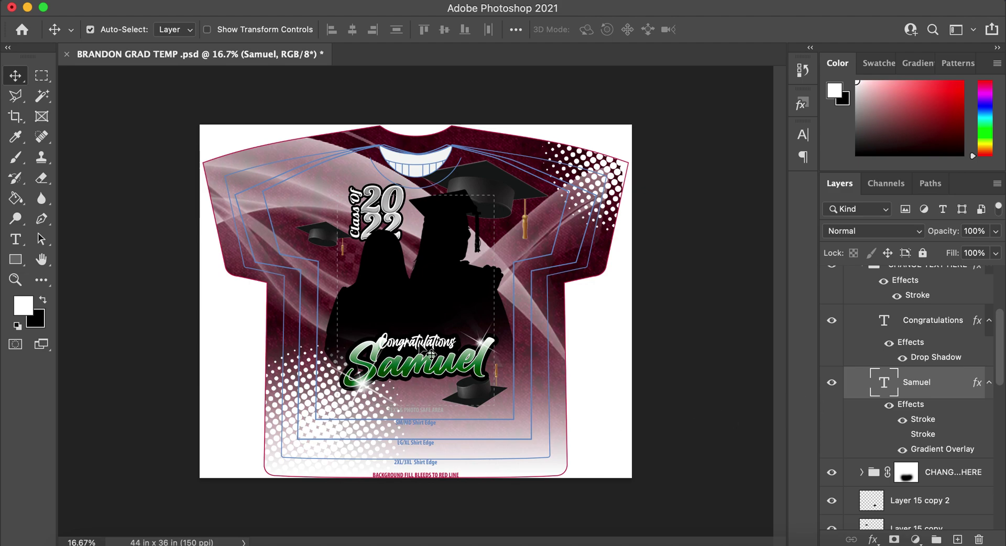
drag(427, 345, 435, 348)
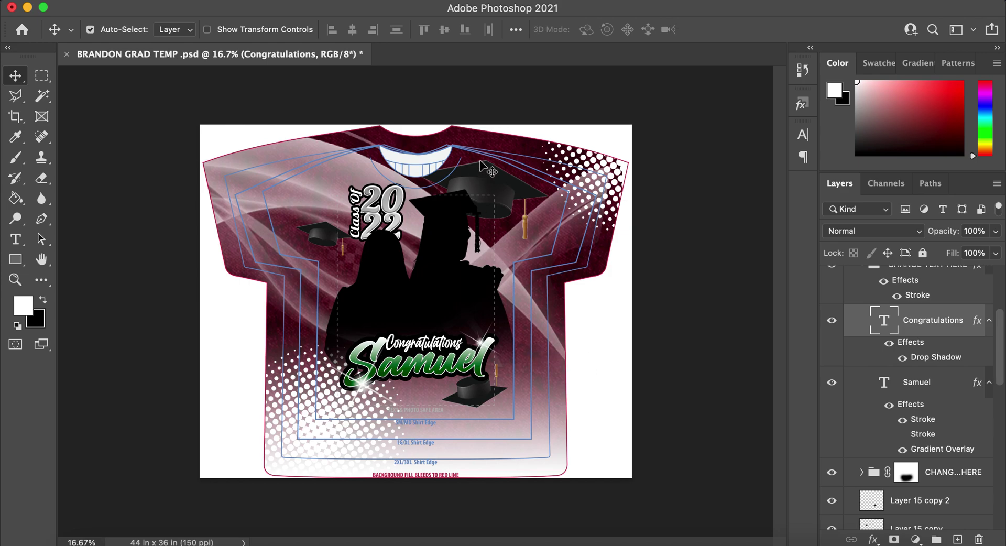
Select the maroon background Layer 12 from the collar's layer list and unlock it
click(487, 141)
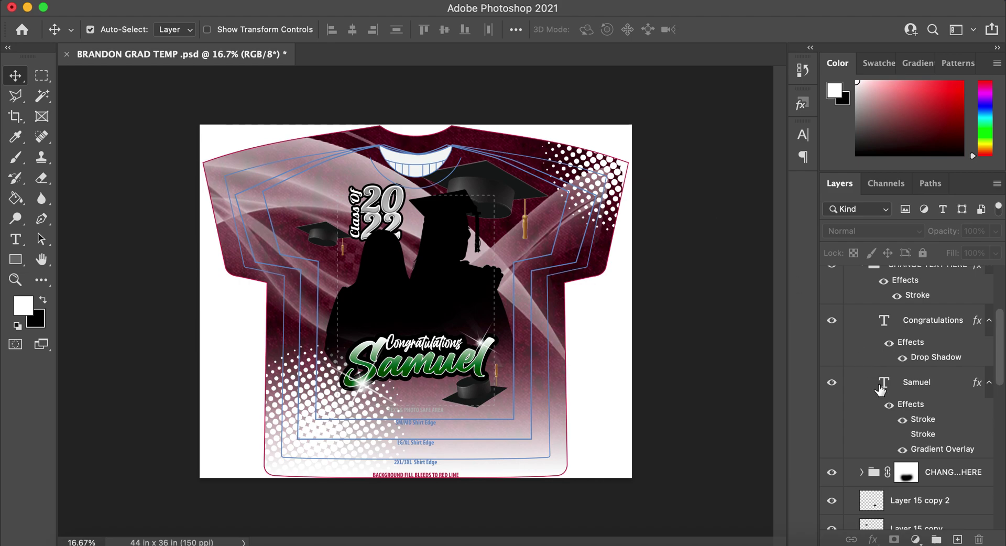
click(479, 149)
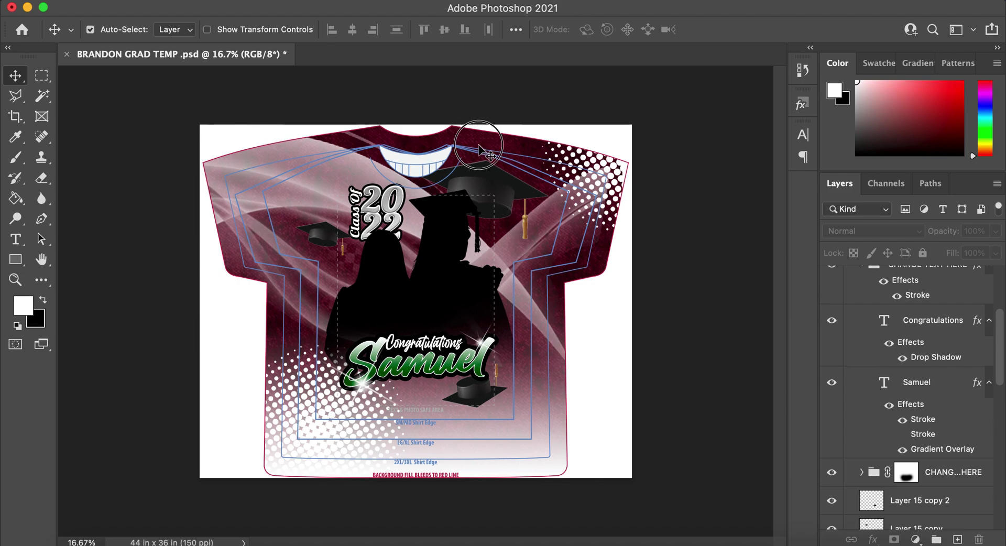
right_click(479, 149)
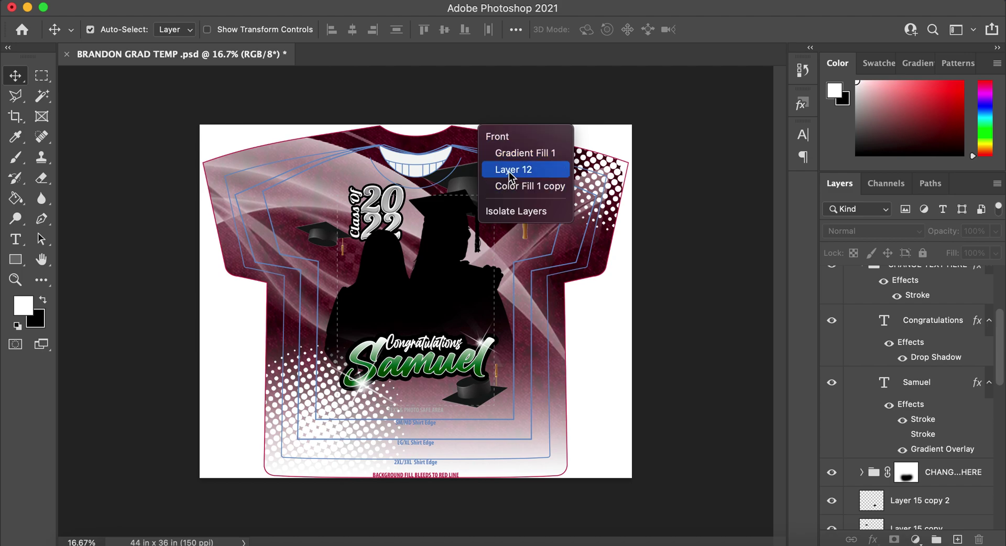
click(511, 171)
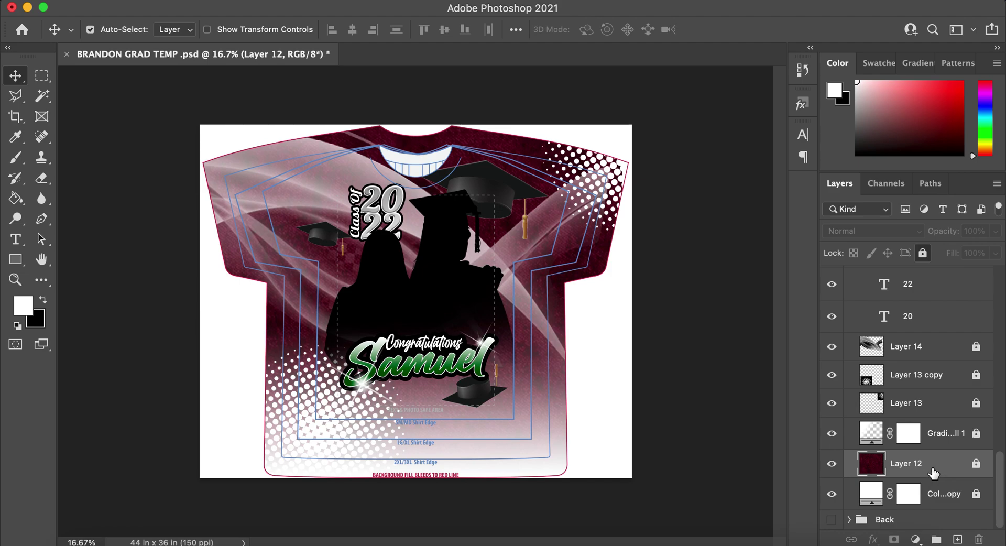
click(975, 464)
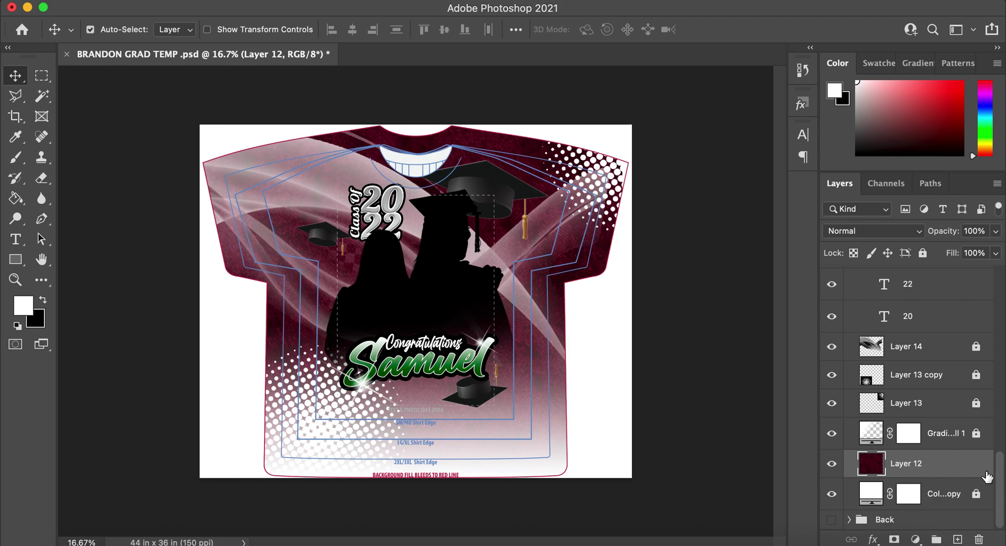
click(183, 0)
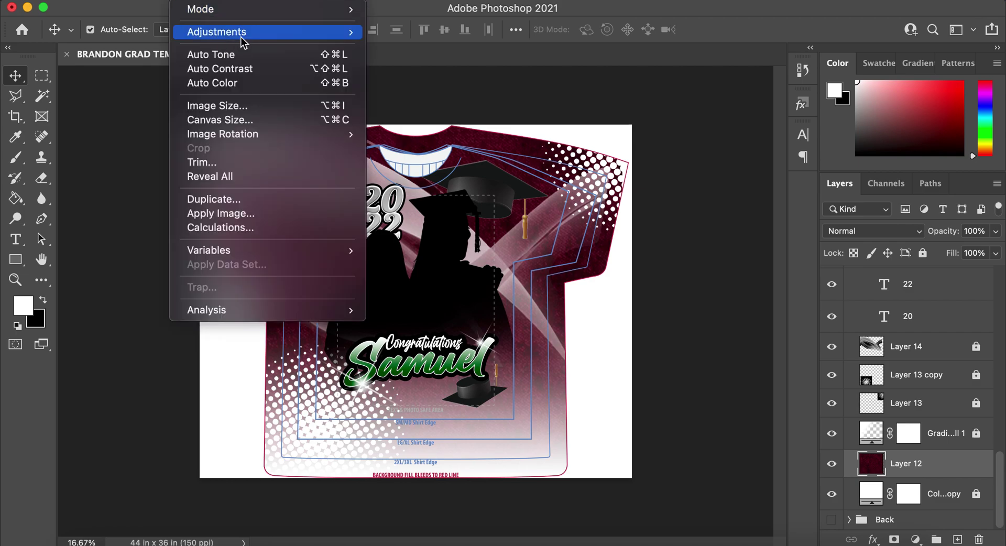
Apply a Hue/Saturation hue shift of +104 to Layer 12, turning the background green
mouse_move(242, 42)
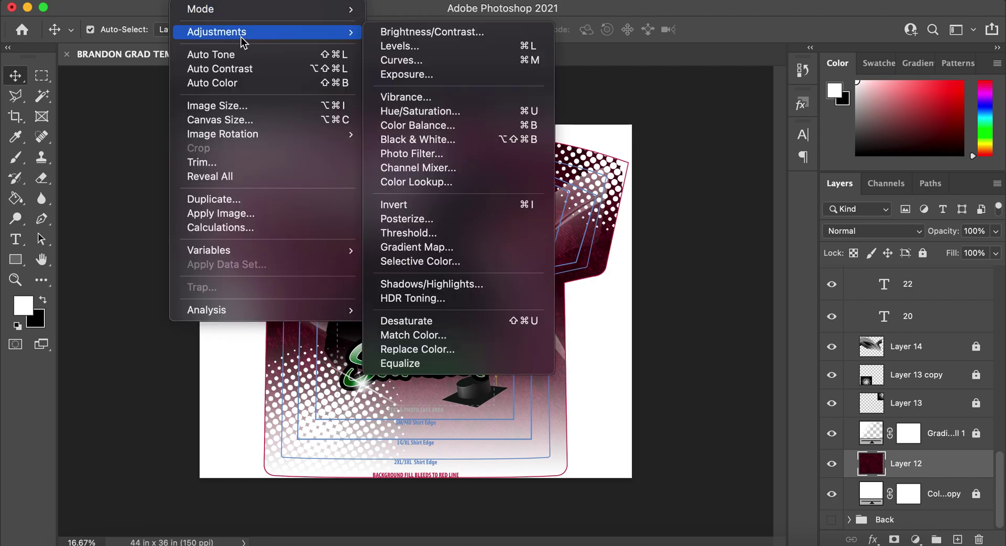
click(436, 112)
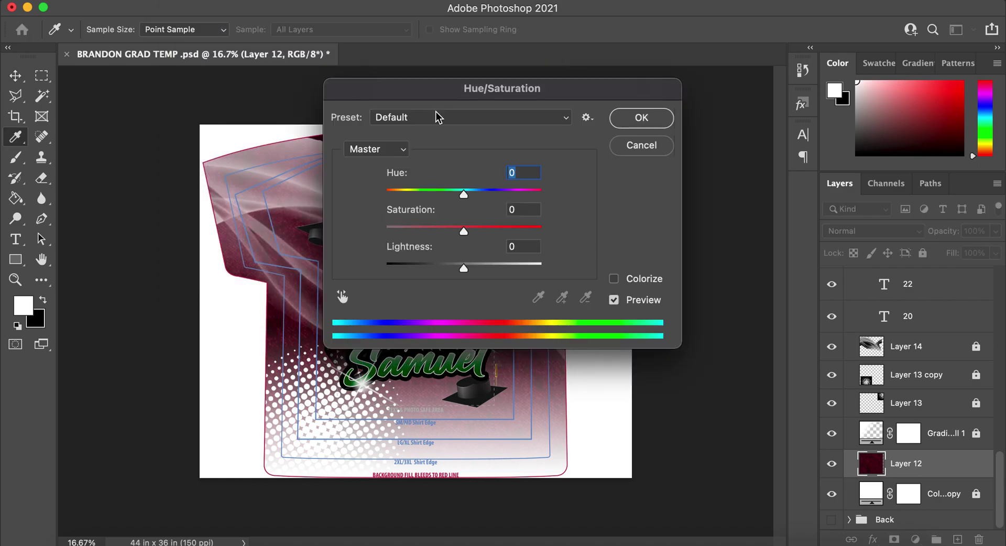
drag(427, 95, 646, 88)
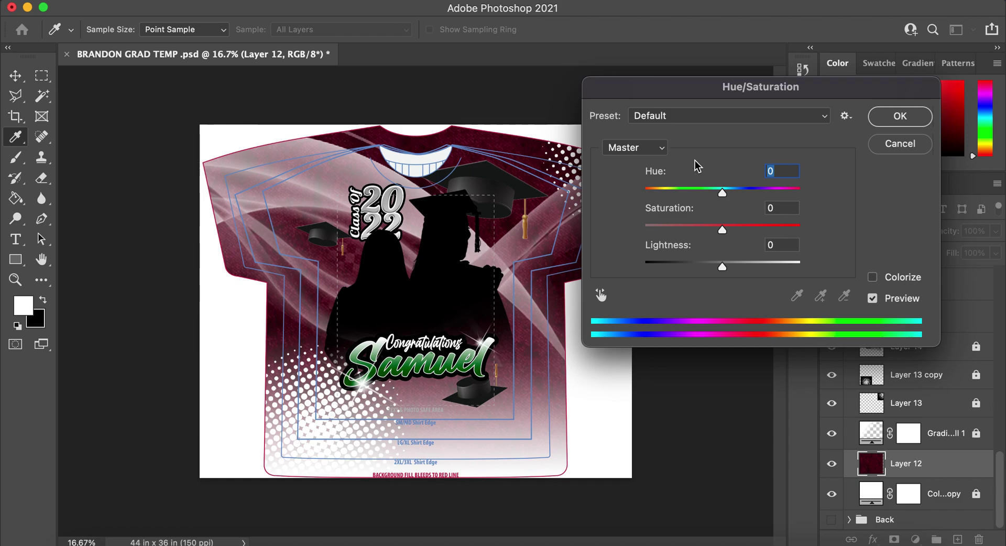
drag(722, 193, 777, 193)
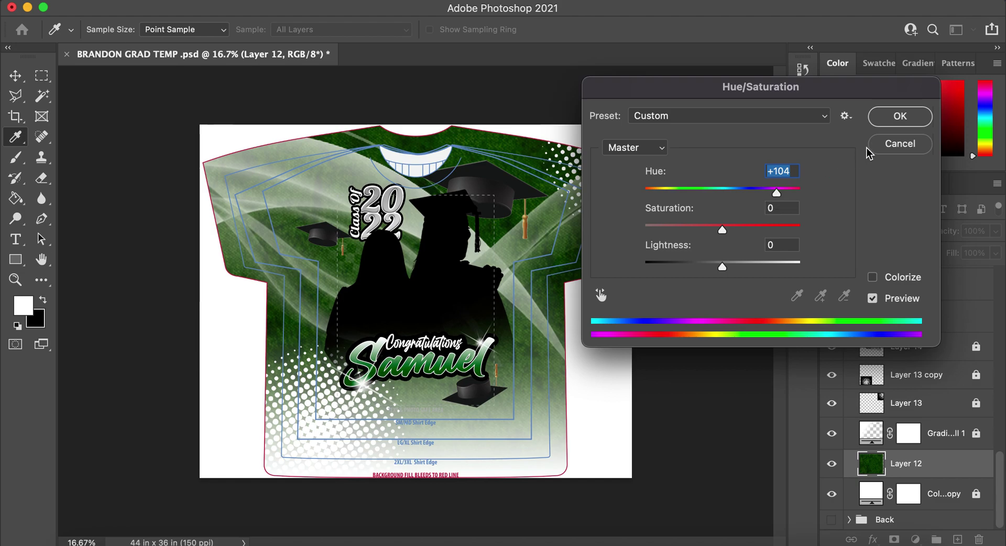
click(896, 122)
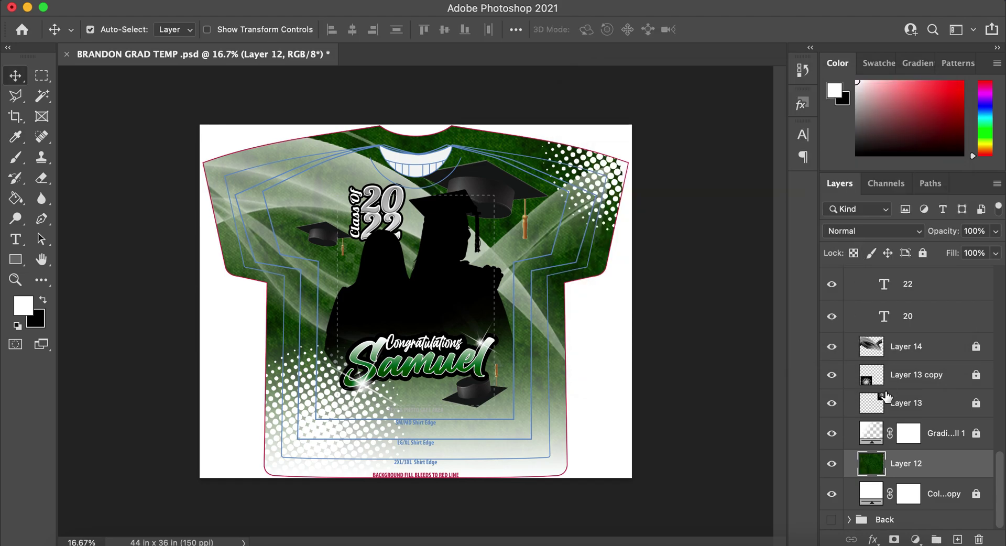
Collapse the Front group in the Layers panel and hide the front design
scroll(885, 398, up, 10)
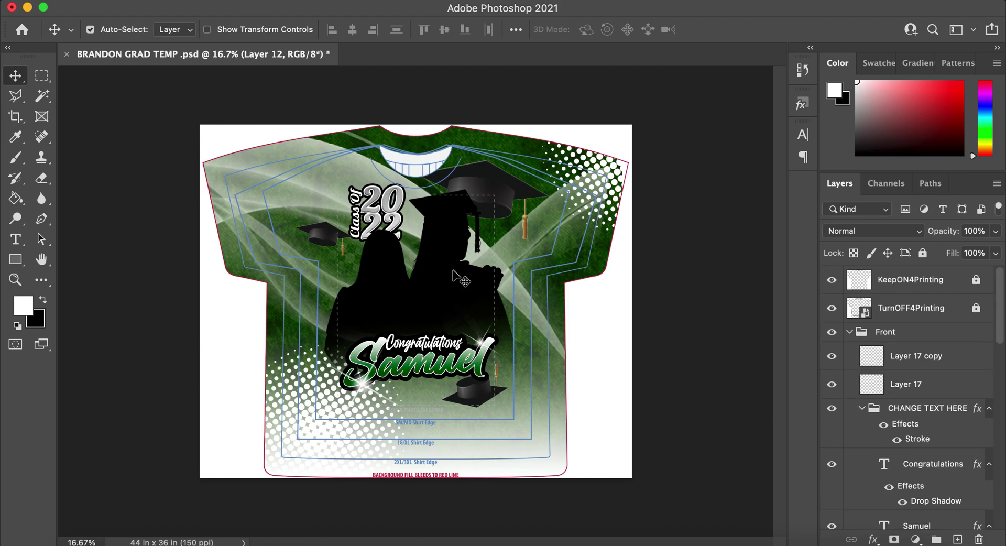
click(446, 244)
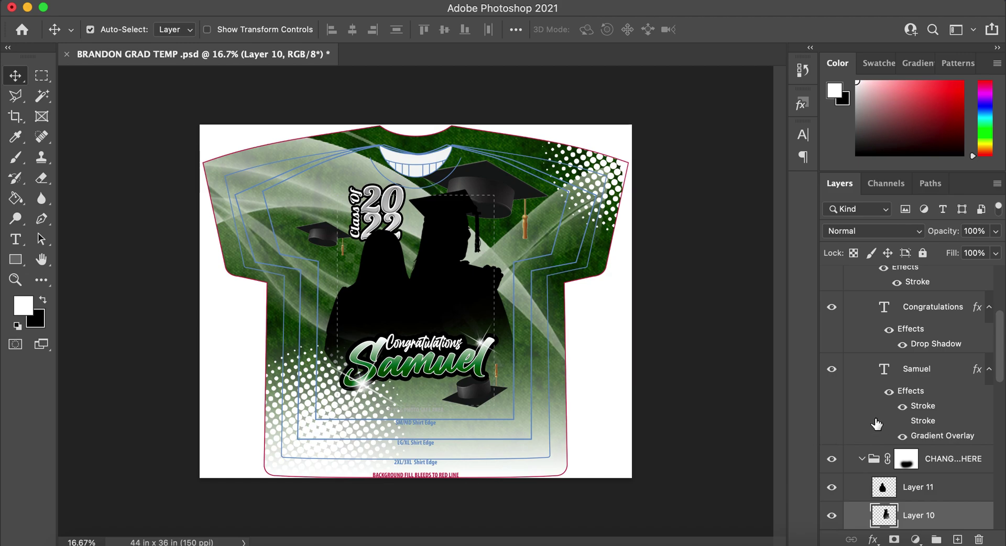
scroll(874, 376, up, 5)
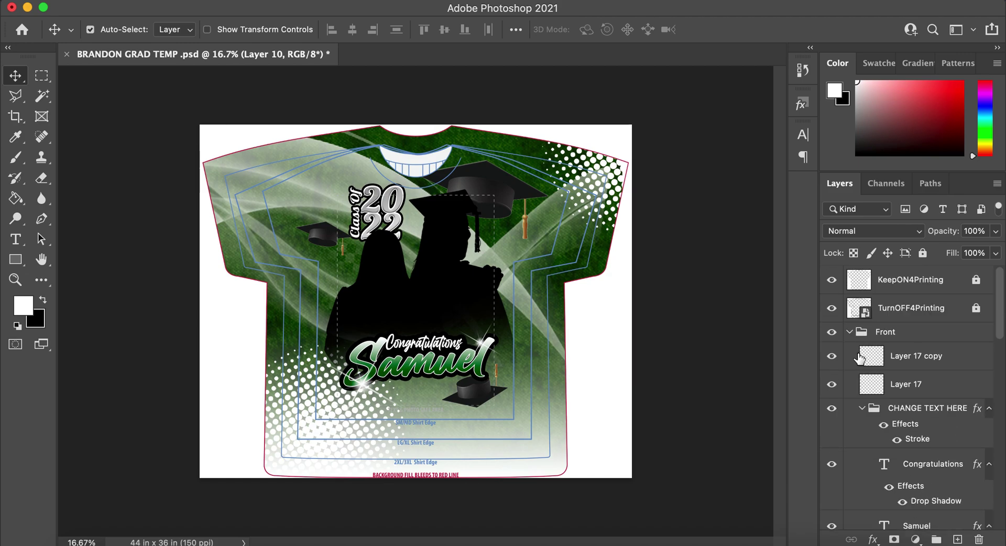
scroll(846, 397, down, 3)
scroll(847, 396, down, 5)
scroll(847, 396, up, 8)
click(850, 333)
click(831, 332)
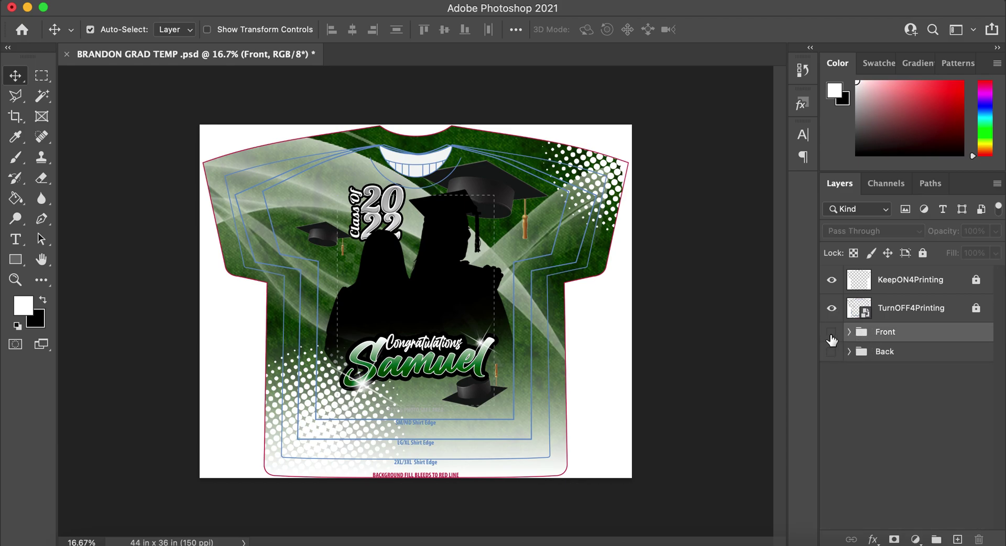
Duplicate the green front Layer 12 and drag the copy into the Back group
click(831, 351)
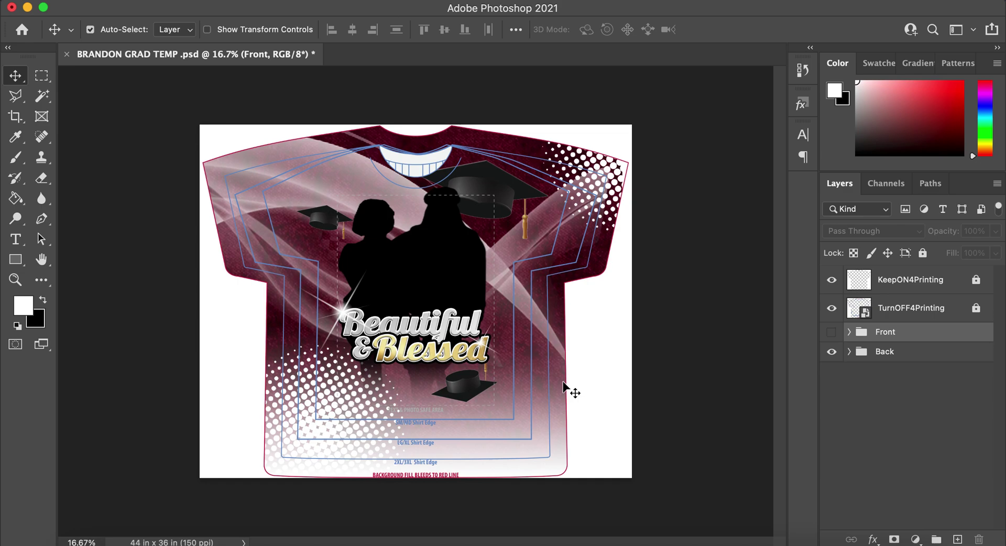
click(468, 138)
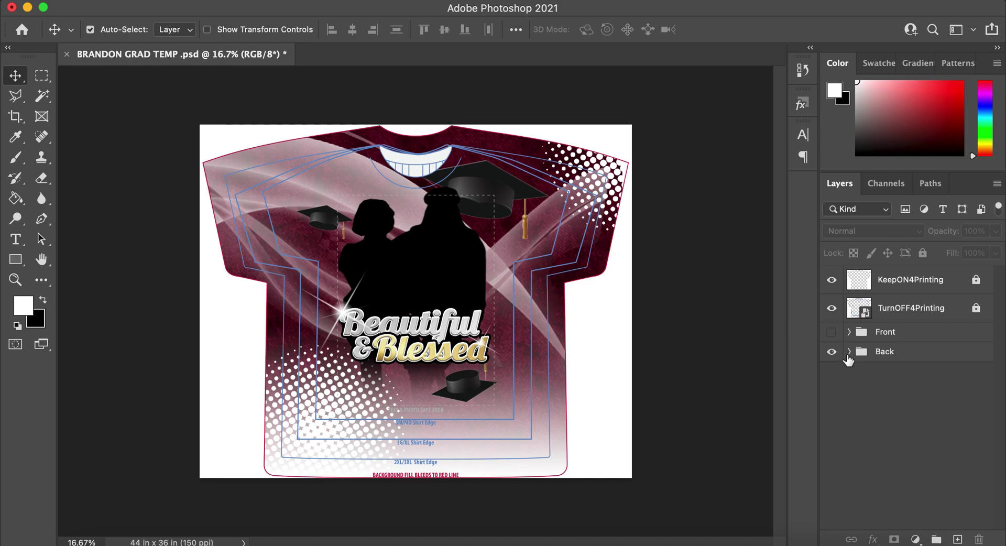
click(832, 333)
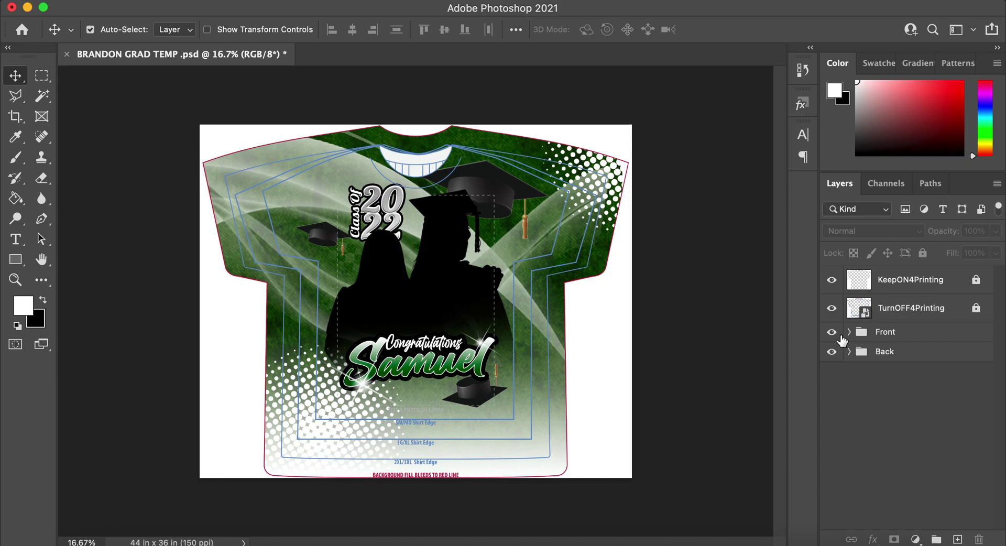
click(483, 134)
scroll(922, 449, down, 2)
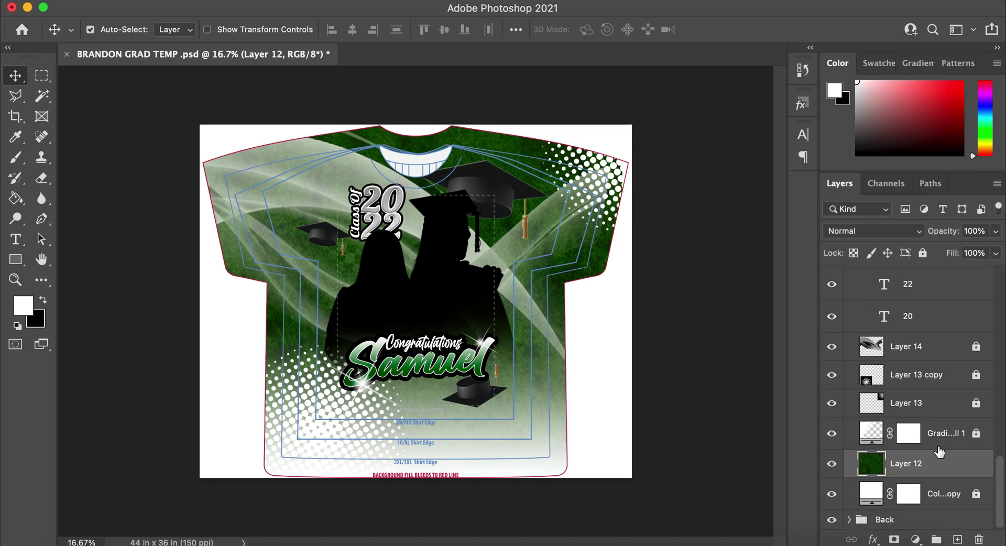
key(super+j)
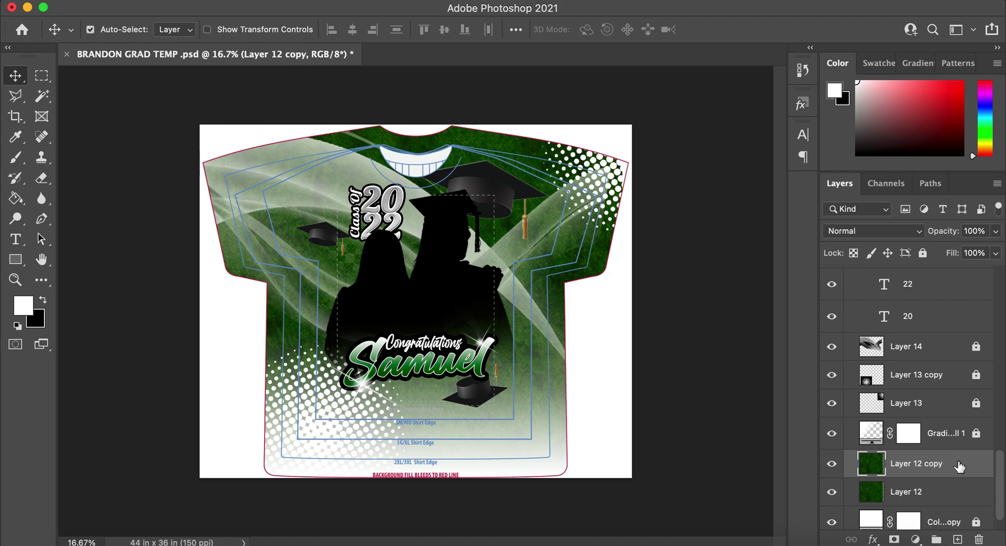
scroll(959, 465, down, 1)
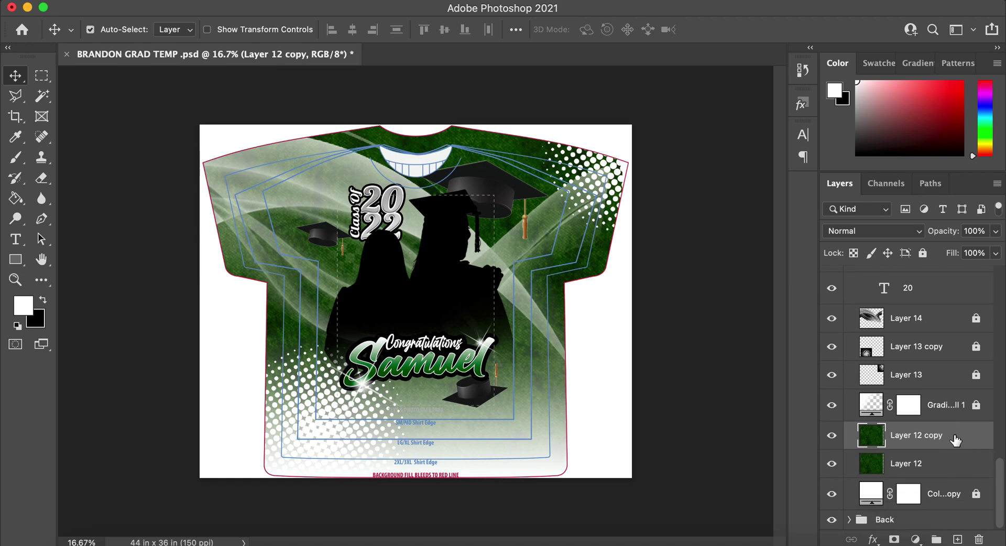
click(953, 438)
drag(953, 439, 925, 519)
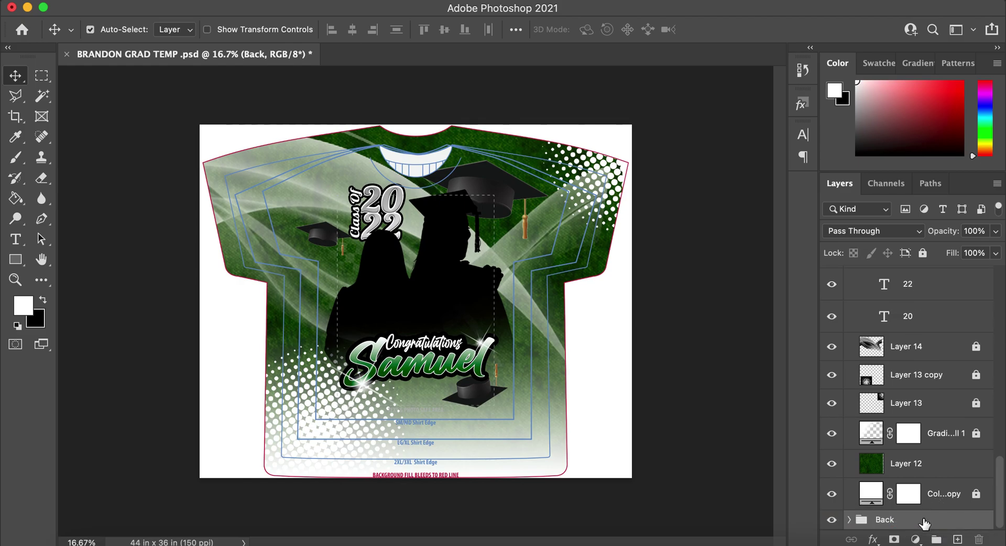
Show only the back design and place Layer 12 copy just above the back's maroon Layer 12
scroll(911, 386, up, 10)
click(849, 332)
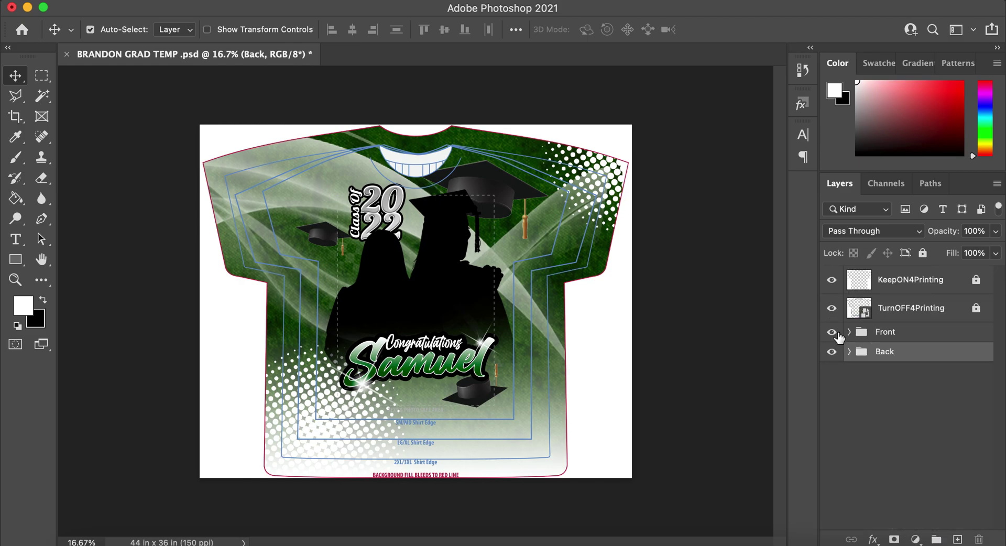
click(831, 333)
click(831, 351)
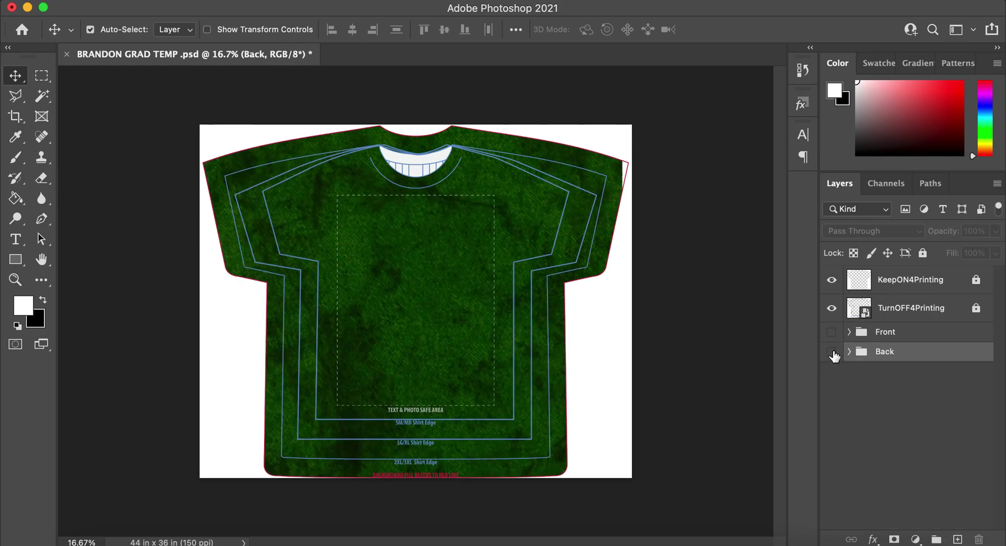
click(831, 351)
click(849, 352)
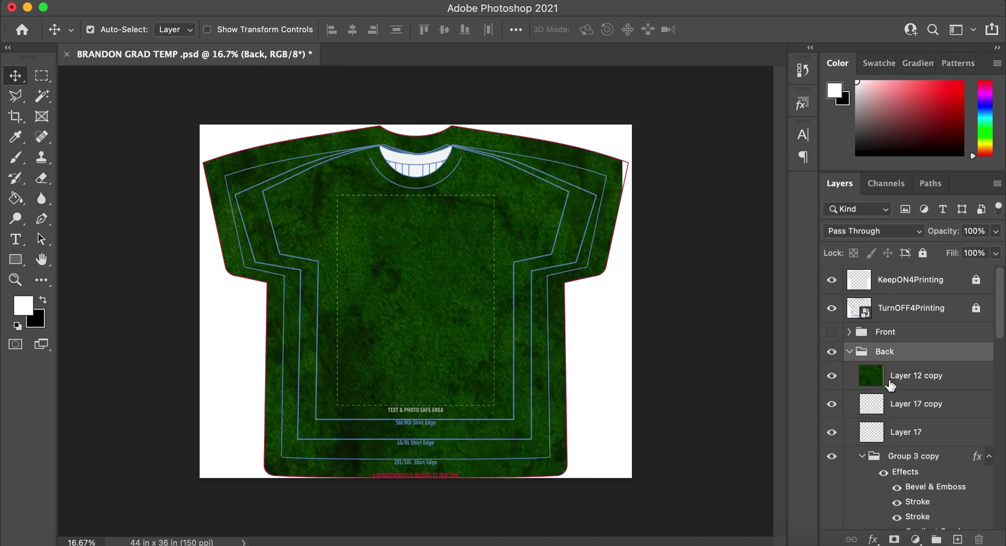
scroll(902, 398, down, 2)
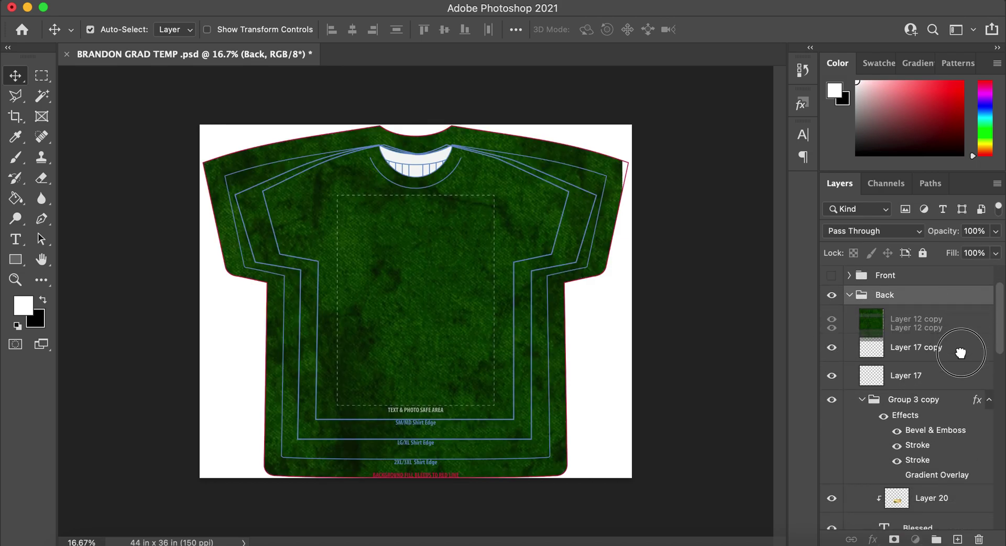
scroll(959, 317, down, 1)
scroll(906, 398, down, 10)
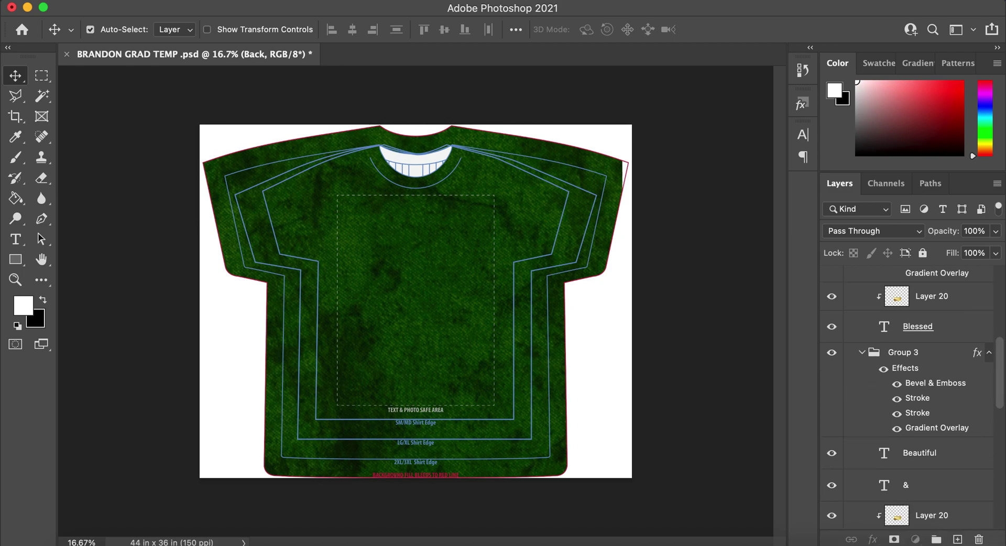
scroll(963, 482, down, 10)
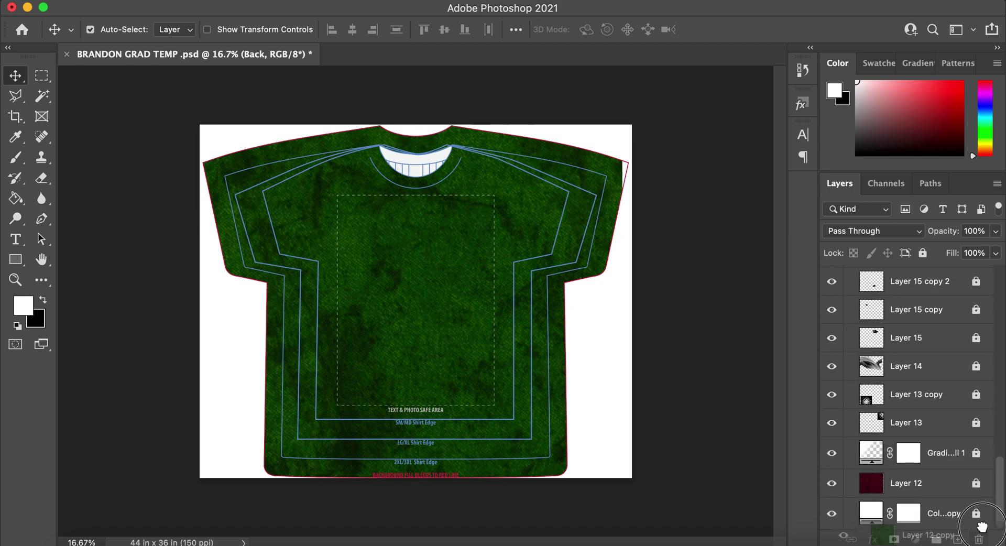
drag(962, 483, 961, 474)
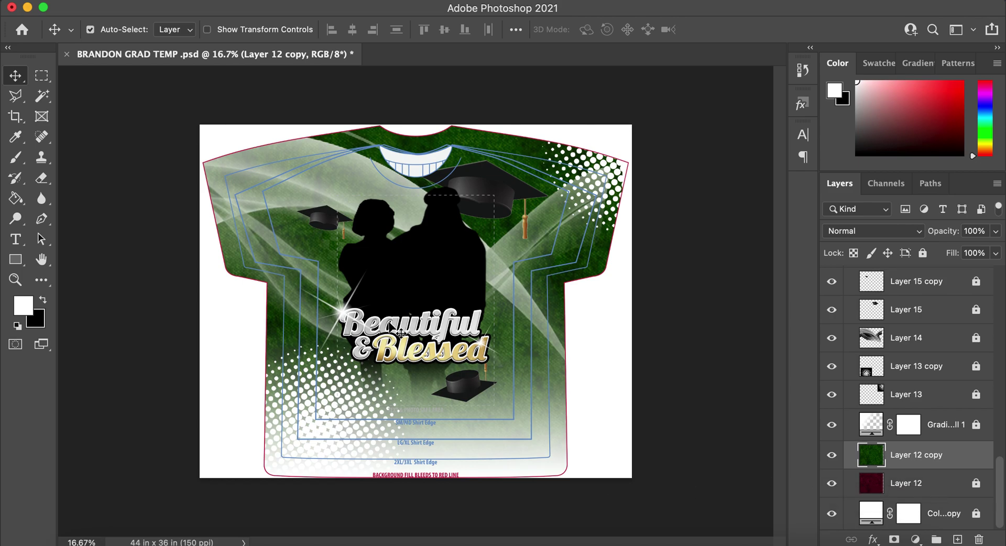
Replace the Beautiful text with Smart
click(16, 239)
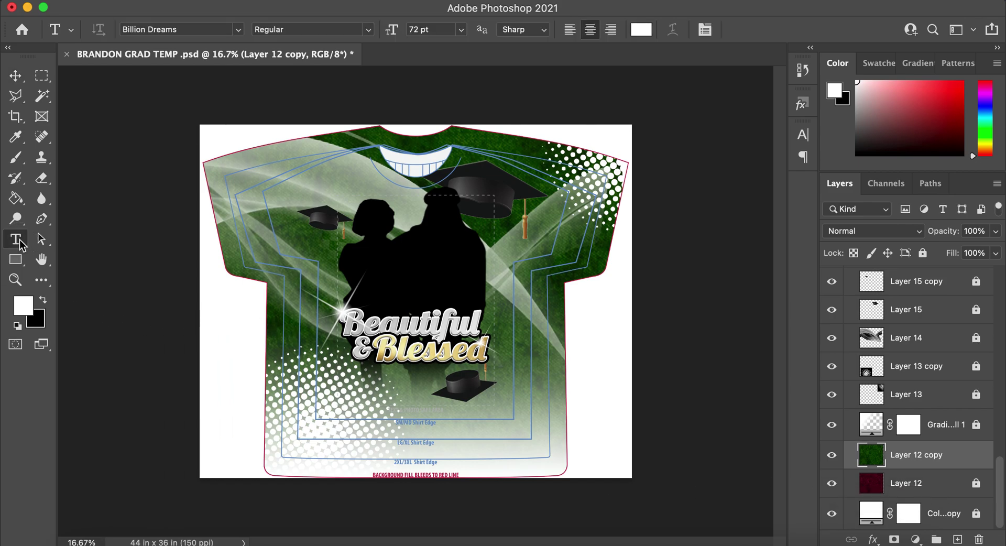
click(376, 311)
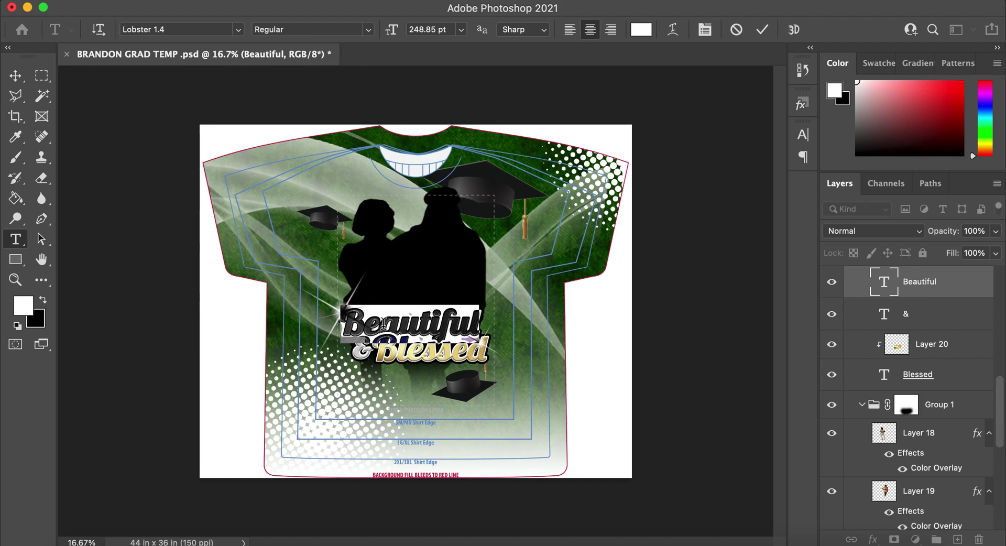
key(super+a)
key(BackSpace)
text(S)
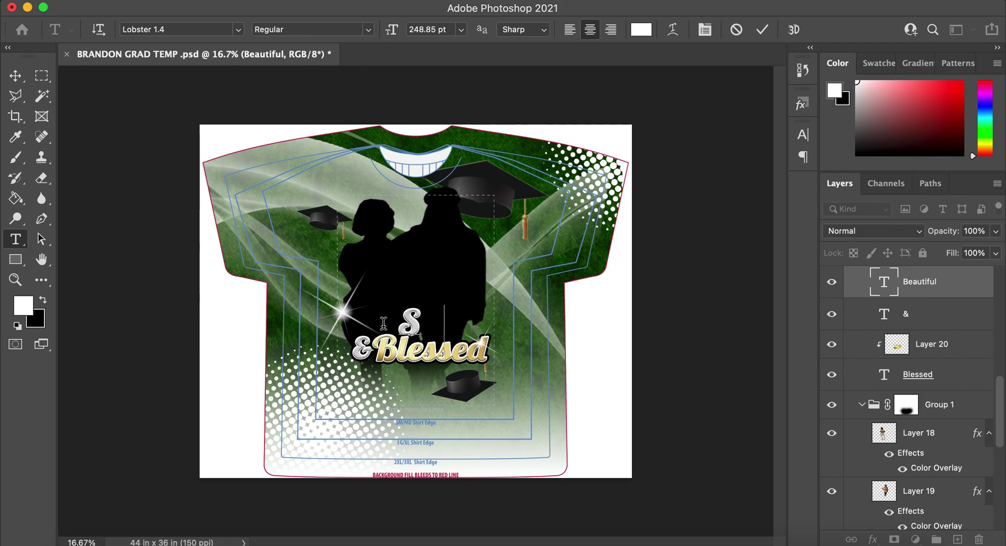
text(mart)
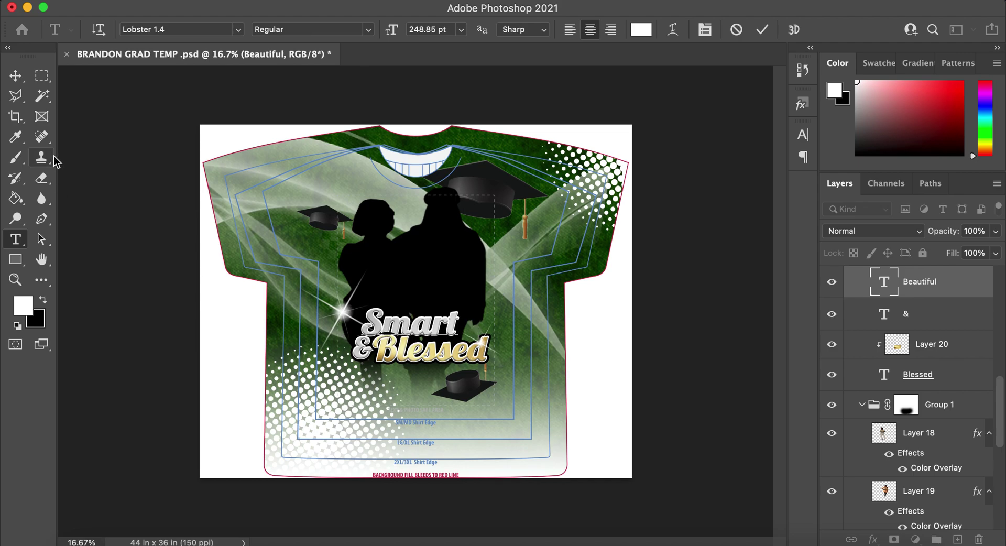
click(15, 79)
Change the Blessed text to Educated and check the new Educated layer
click(16, 239)
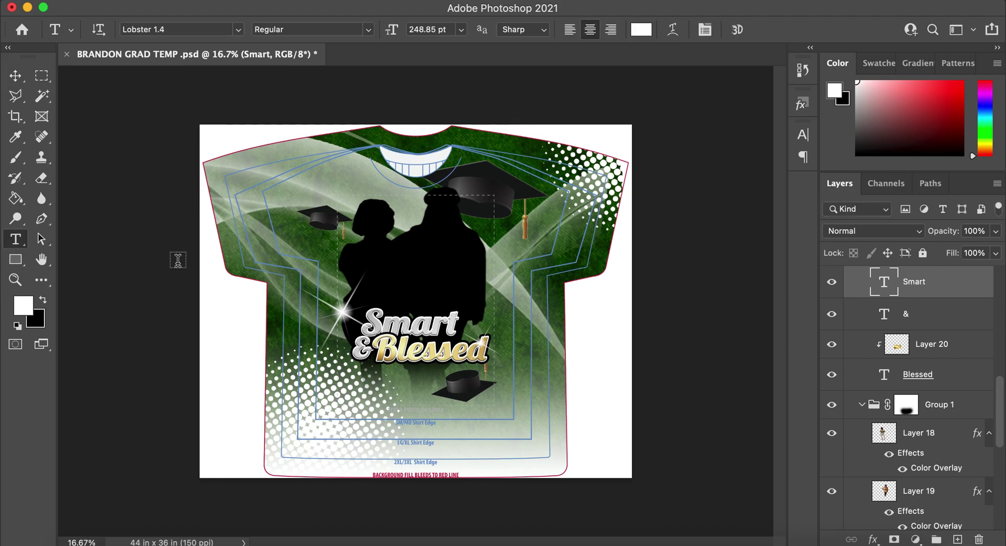
click(408, 361)
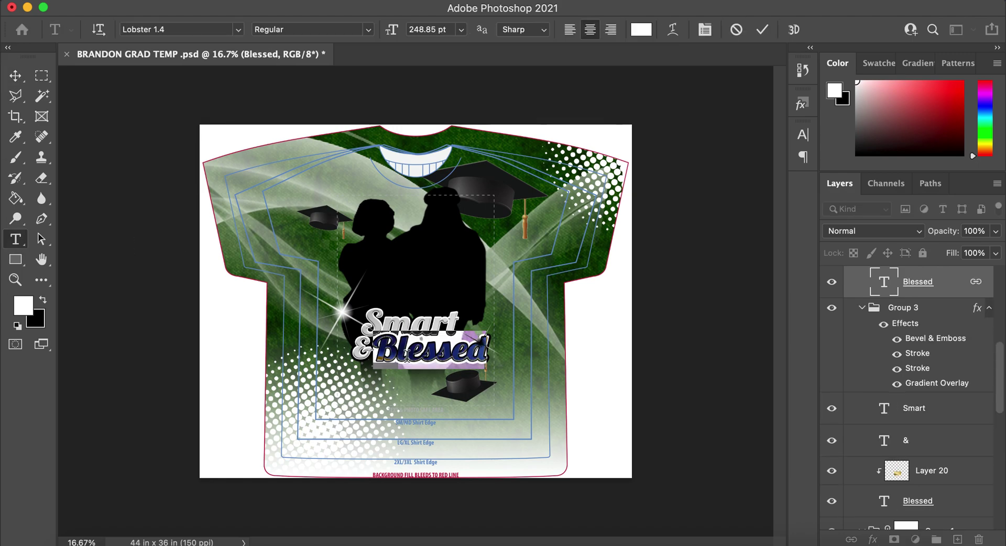
text(Educated)
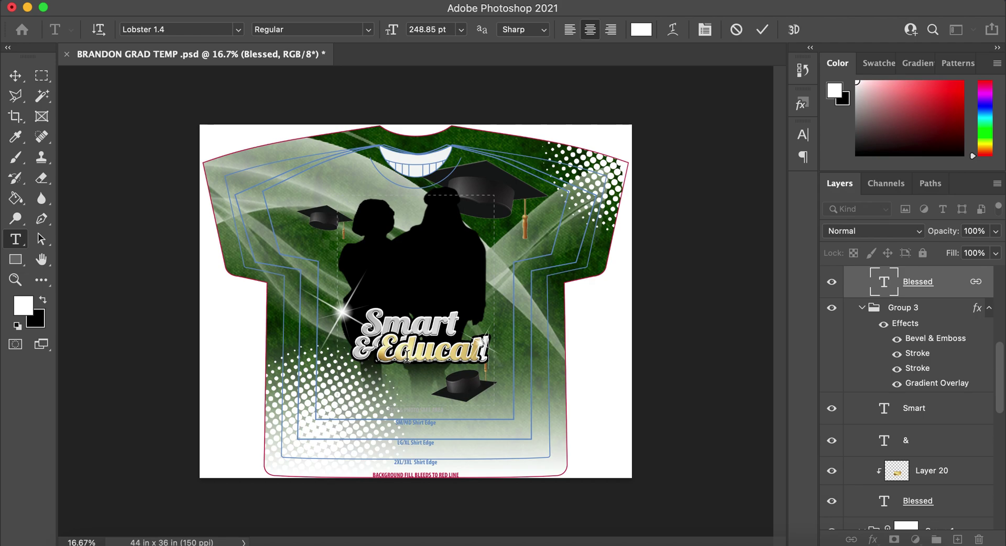
click(16, 75)
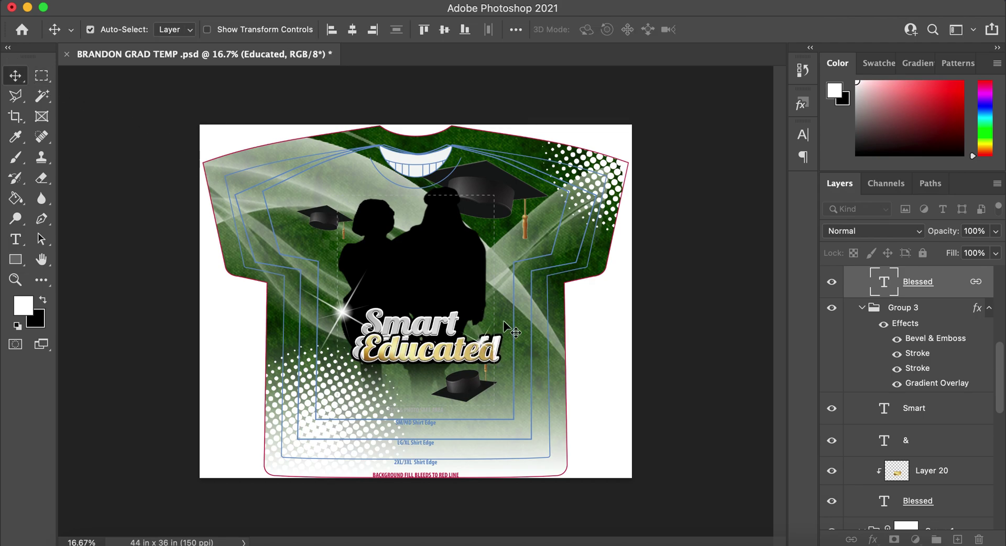
click(832, 283)
click(832, 282)
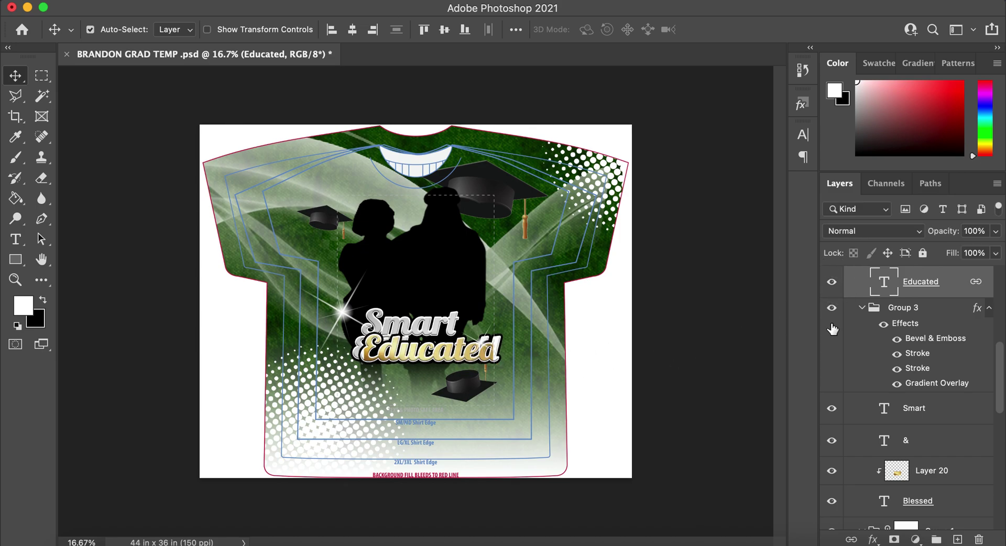
scroll(864, 340, up, 1)
Turn off visibility of the leftover Blessed text layer in the Back group
scroll(863, 342, down, 5)
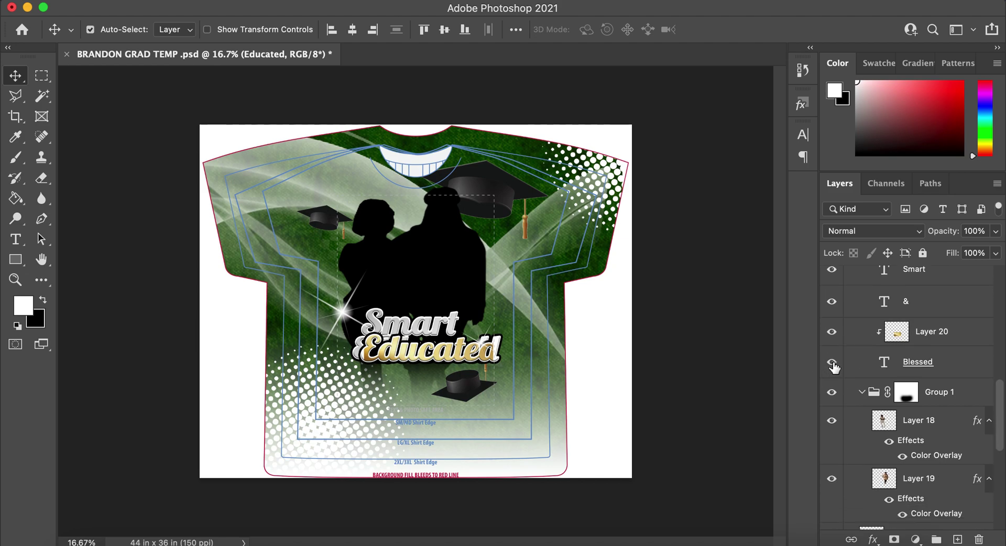
click(832, 363)
scroll(834, 367, up, 7)
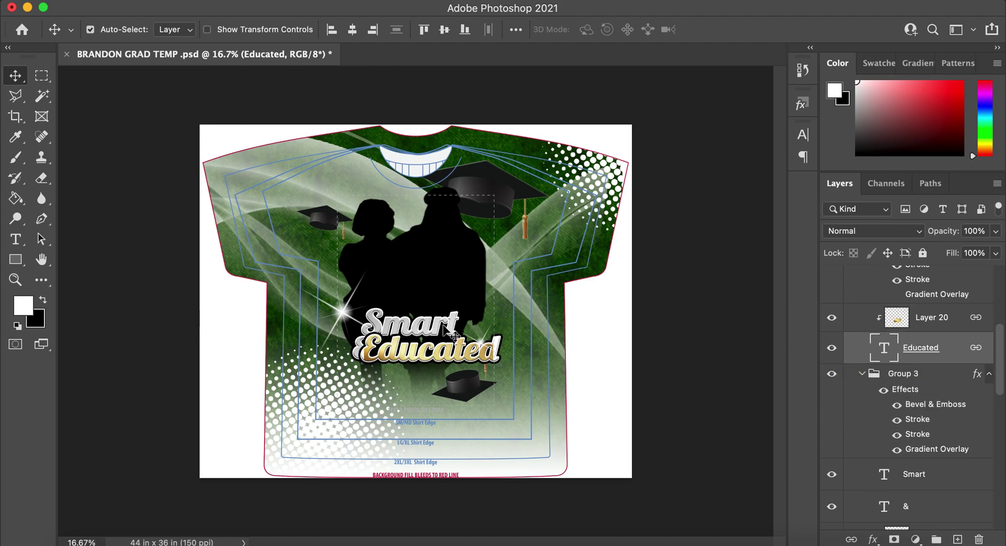
Nudge the gold Educated lettering slightly to the right
key(super+t)
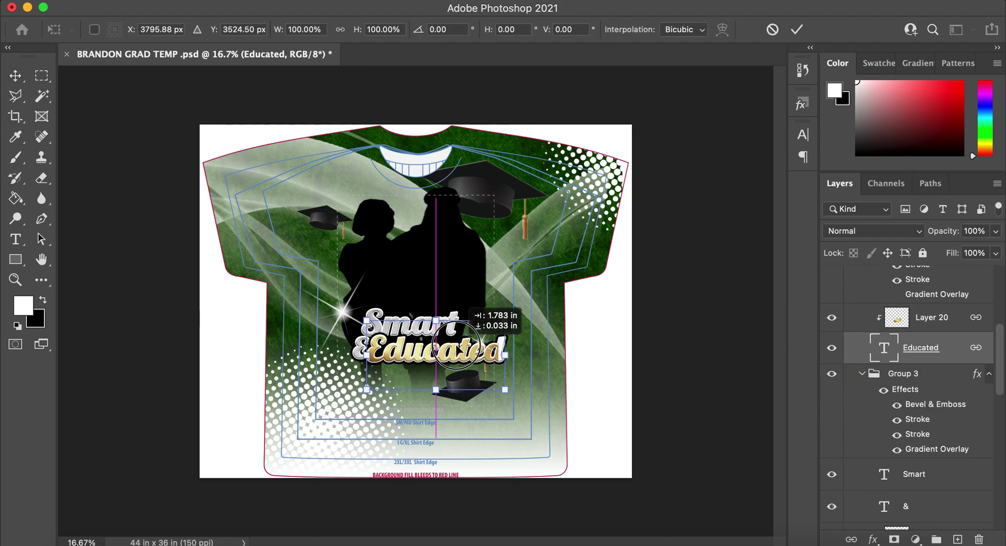
drag(456, 343, 467, 344)
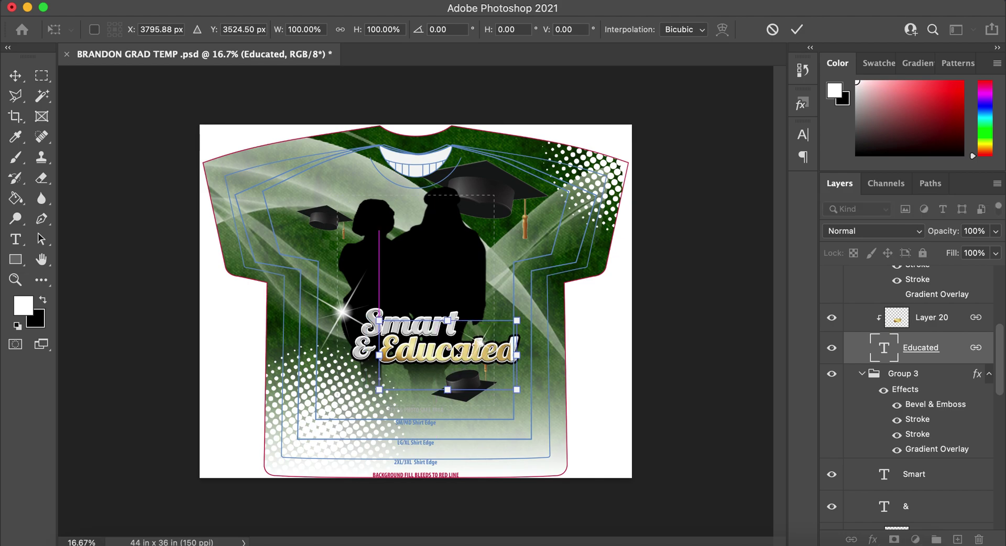
key(Return)
Scale the Educated text down to 89.5% width and 97.4% height beneath Smart
key(super+t)
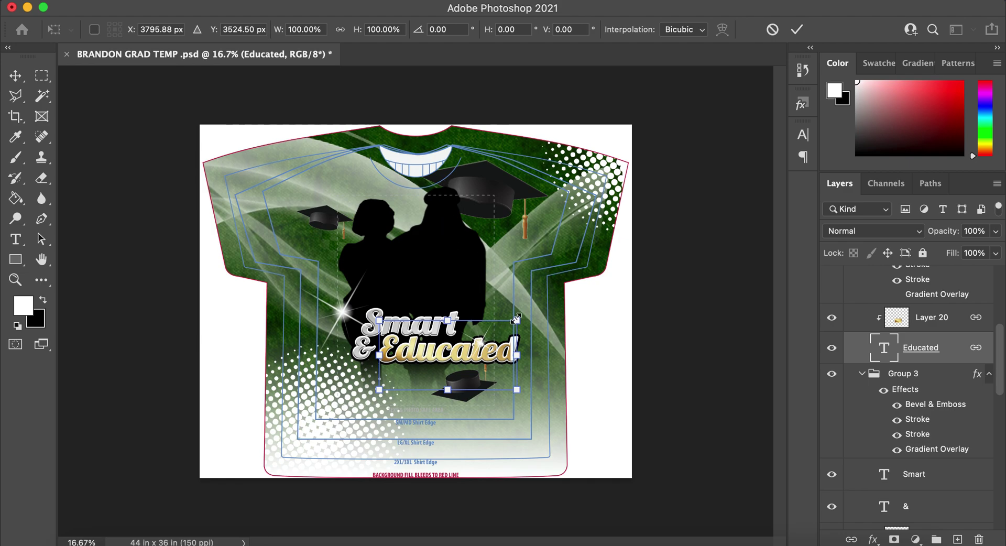
drag(516, 318, 497, 319)
drag(501, 318, 501, 317)
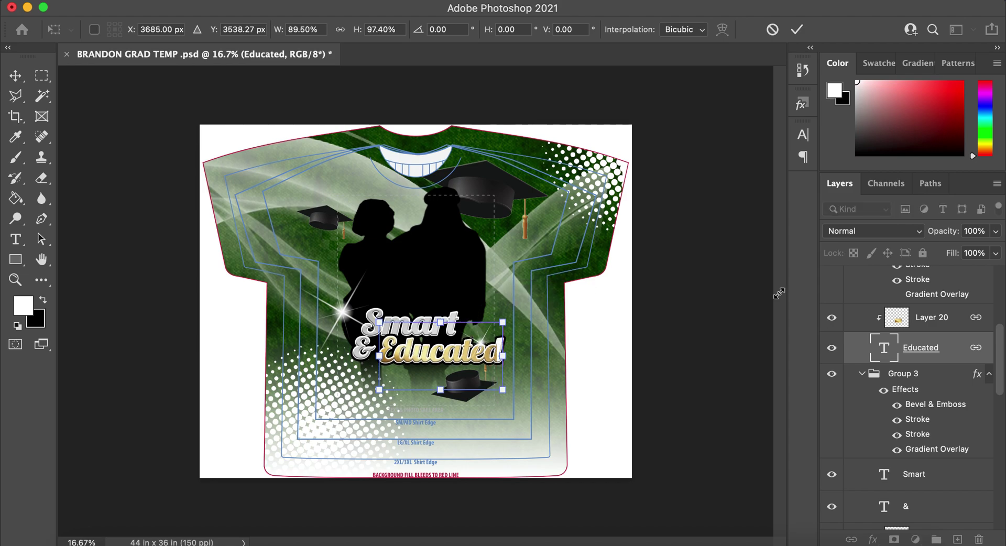
key(Return)
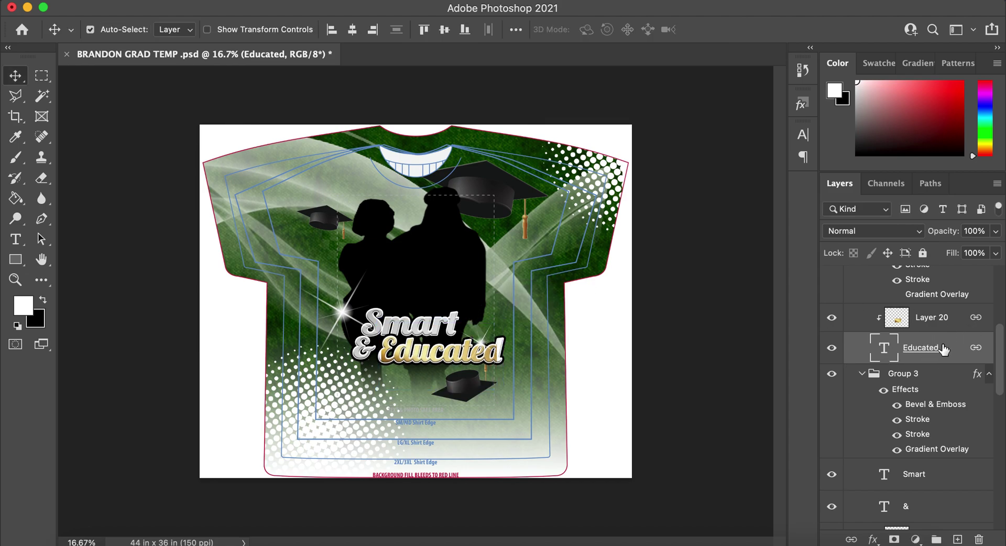
Widen Layer 20's gold texture to 115.92% width
click(922, 324)
key(super+t)
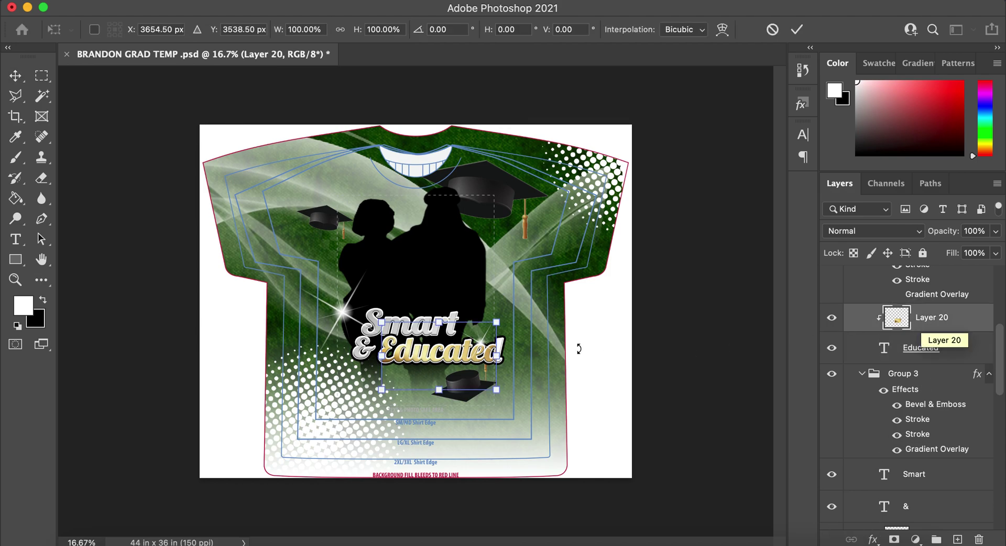
drag(496, 354, 515, 355)
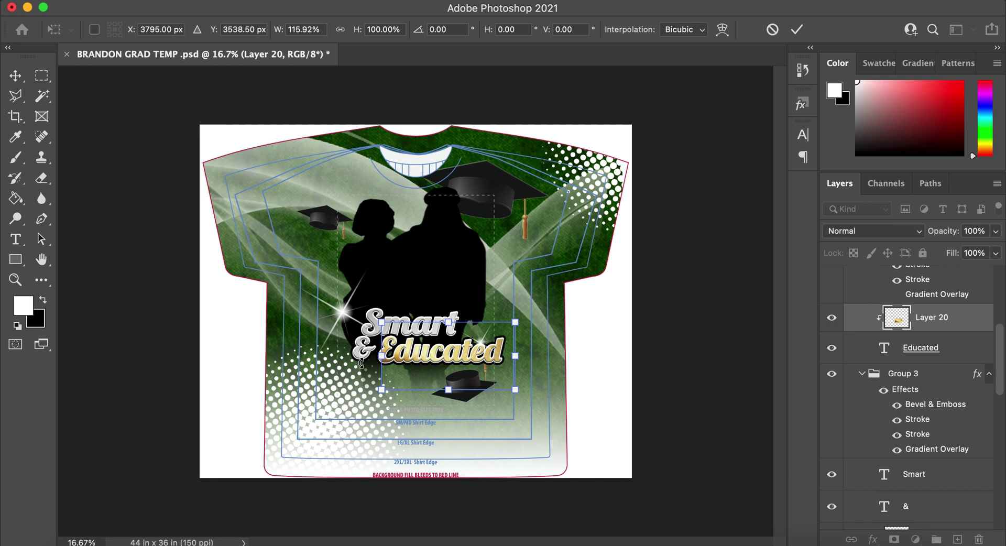
mouse_move(382, 355)
mouse_down()
mouse_move(348, 357)
mouse_move(382, 356)
mouse_up()
key(Return)
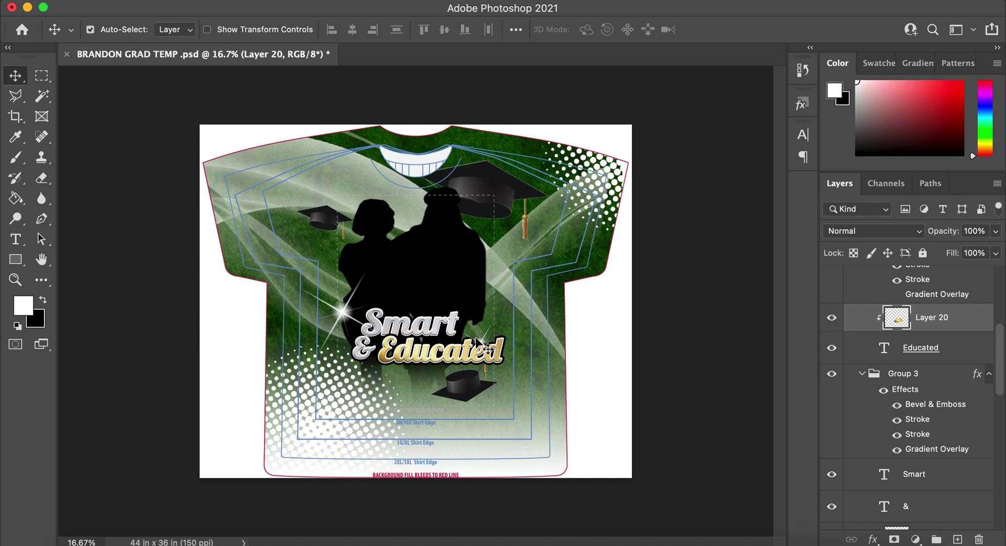
Narrow the Educated text to 87.32% width so it stays fully gold
click(973, 361)
key(super+t)
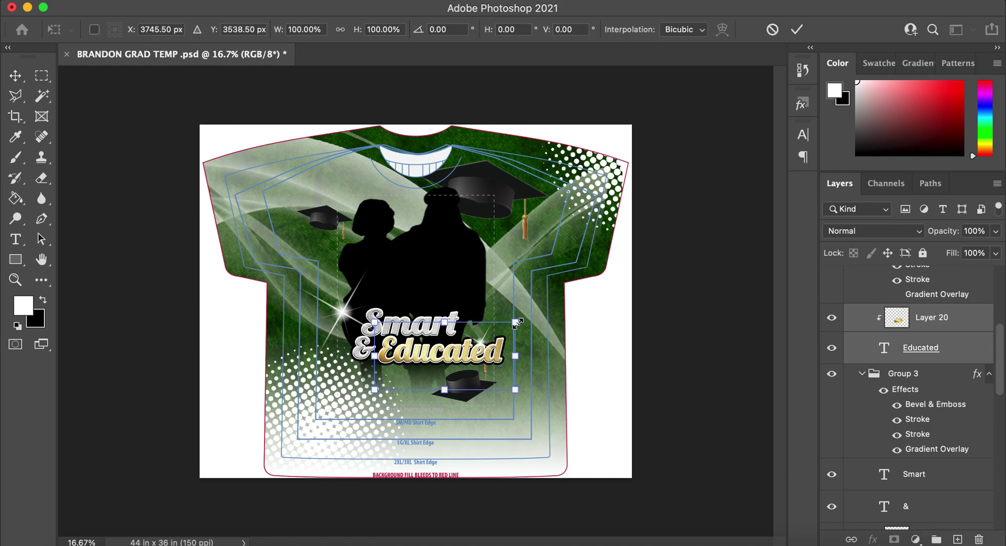
drag(513, 321, 501, 325)
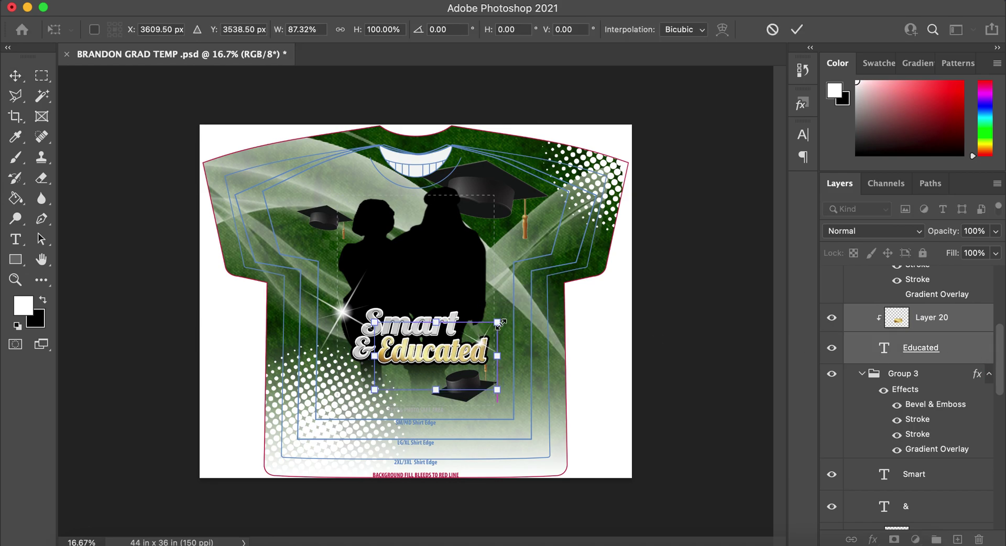
click(374, 356)
key(Return)
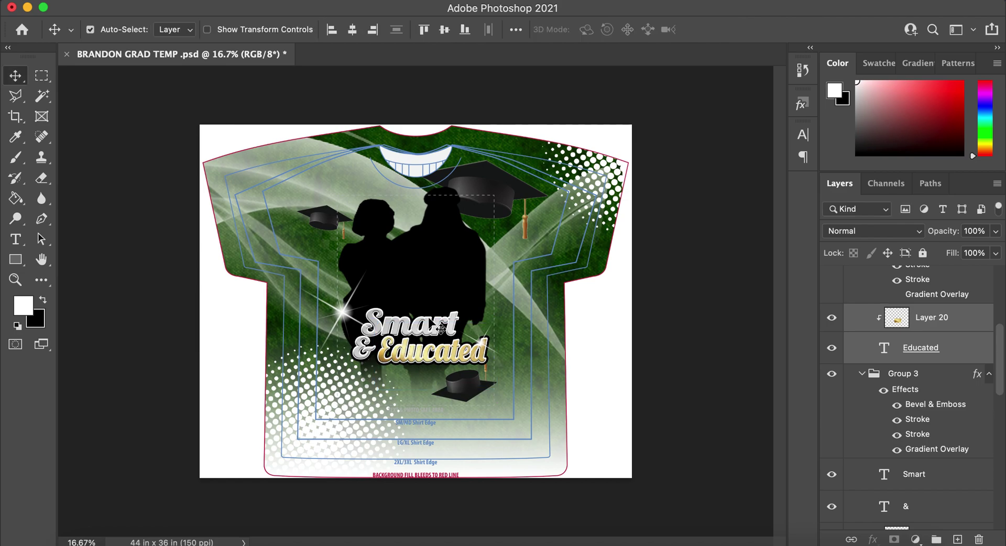